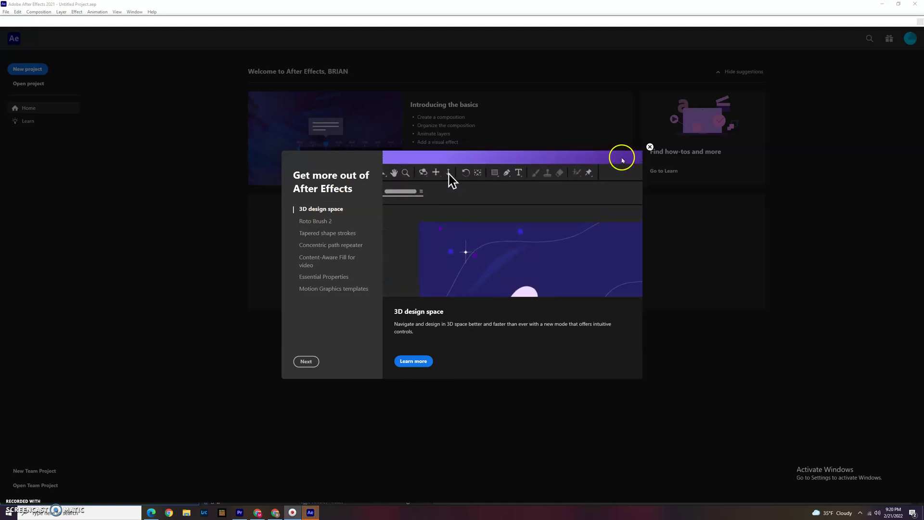
# Close the welcome tour, start a new project, and switch to the Default workspace.
pyautogui.click(650, 147)
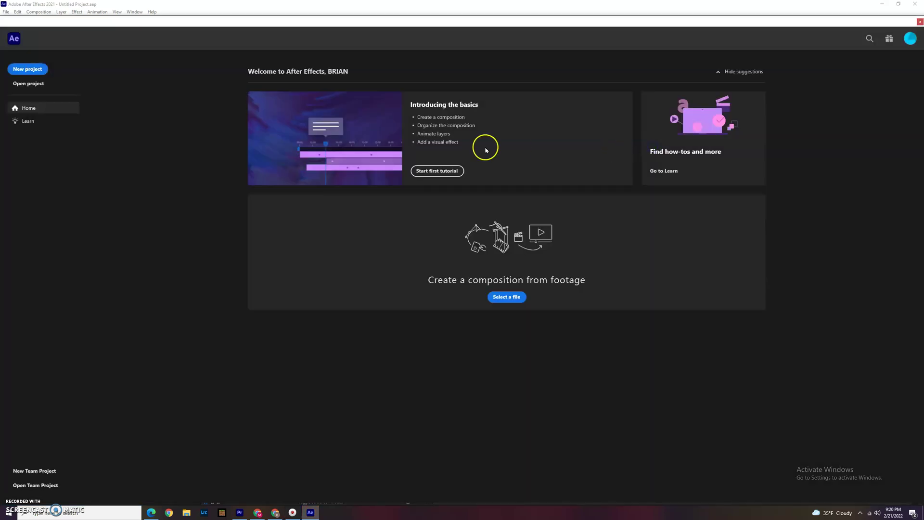
pyautogui.click(27, 70)
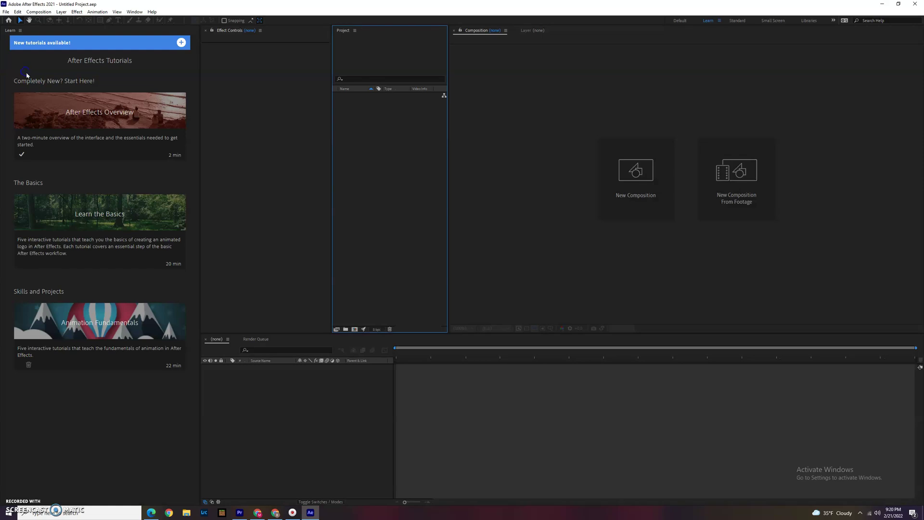
pyautogui.click(134, 12)
pyautogui.click(135, 21)
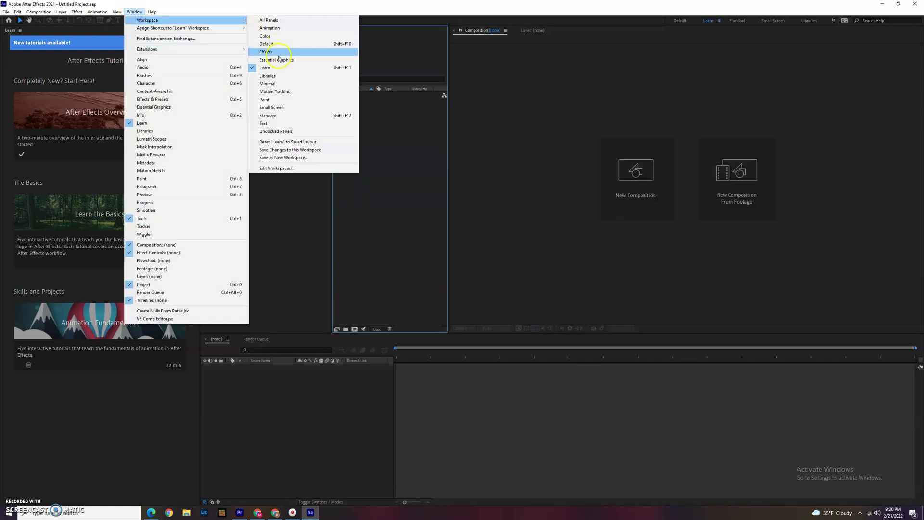
pyautogui.click(289, 44)
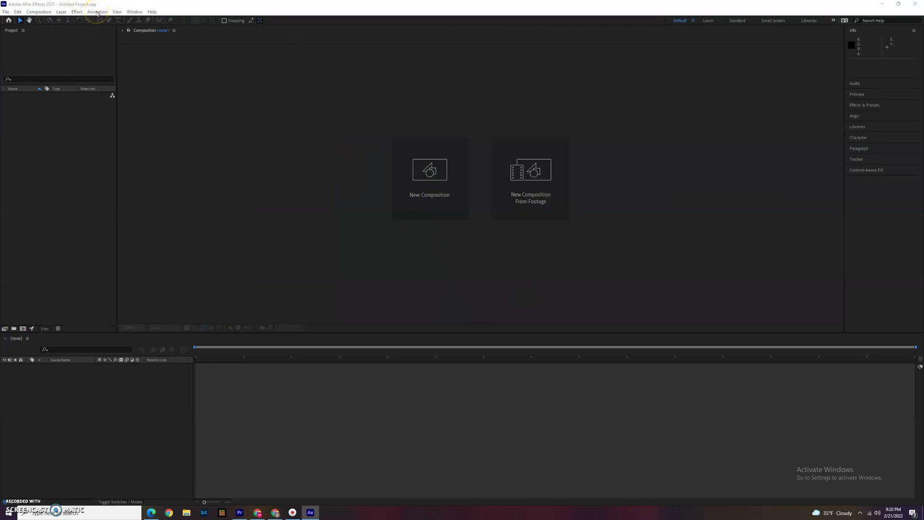
# Switch the workspace back to the Learn layout.
pyautogui.click(134, 11)
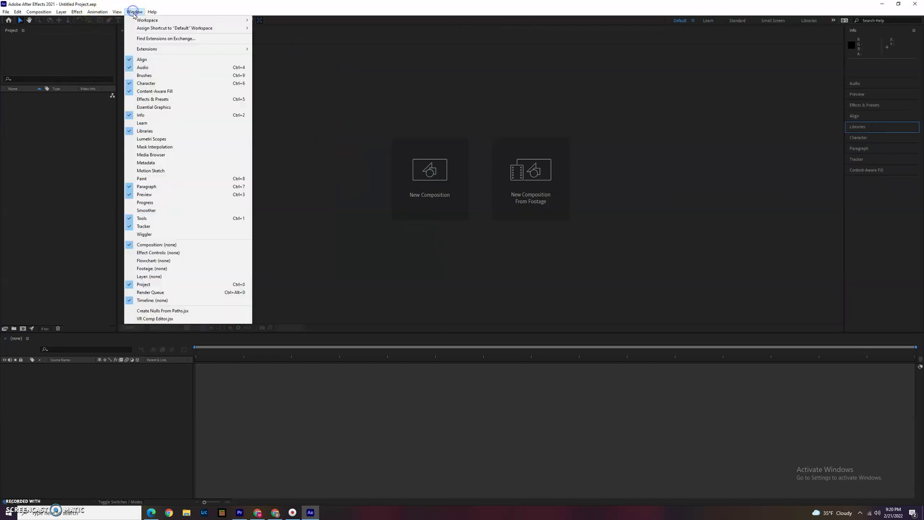
pyautogui.moveTo(166, 20)
pyautogui.click(305, 68)
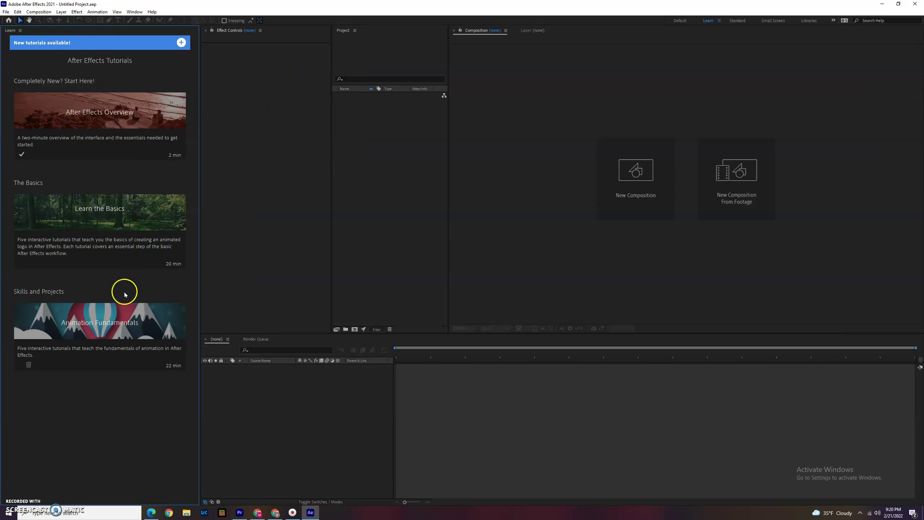
# Browse the tutorials, then open Learn the Basics and start Create a Composition.
pyautogui.moveTo(108, 217)
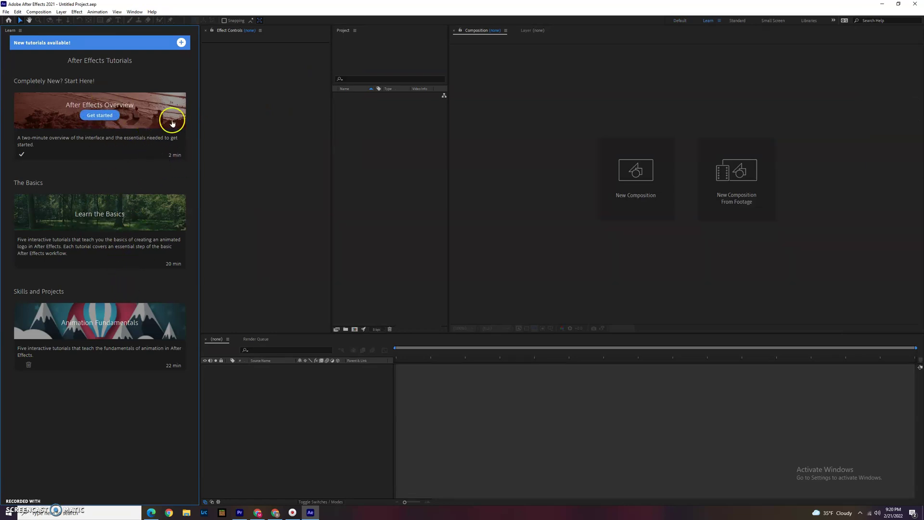
pyautogui.click(181, 42)
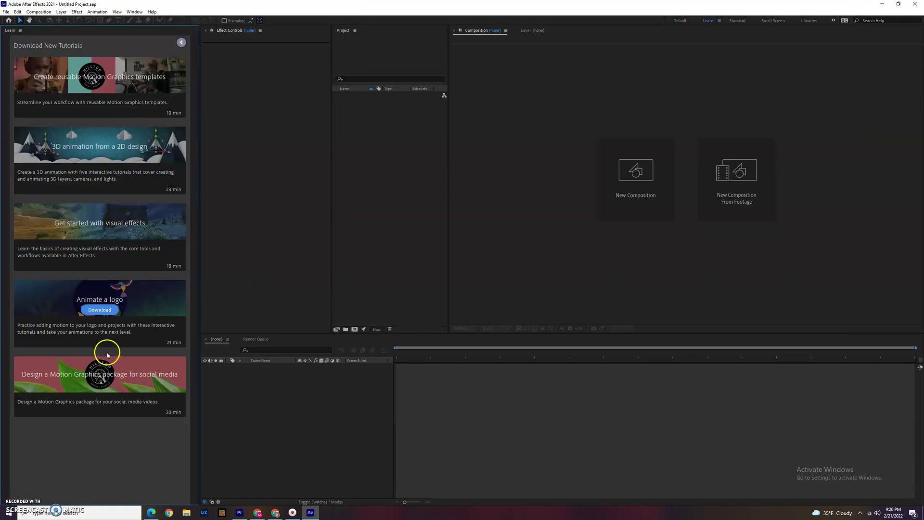
pyautogui.click(180, 42)
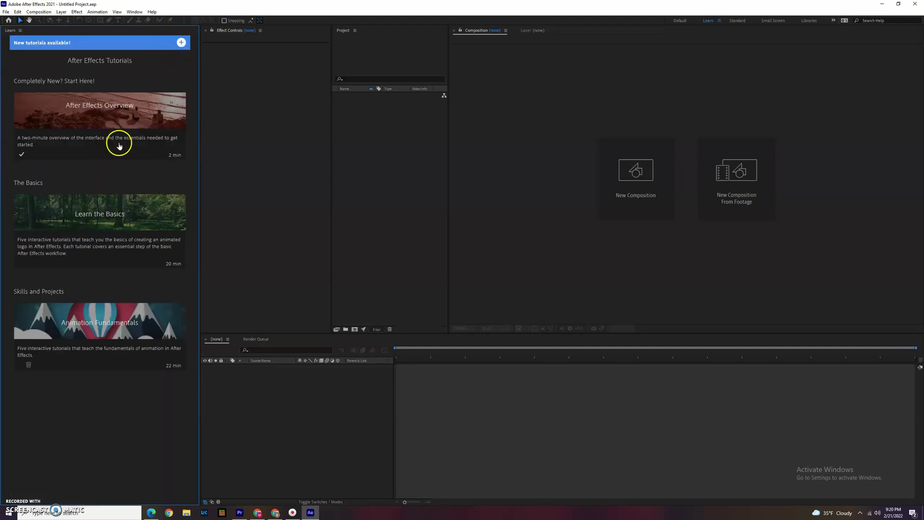
pyautogui.moveTo(130, 210)
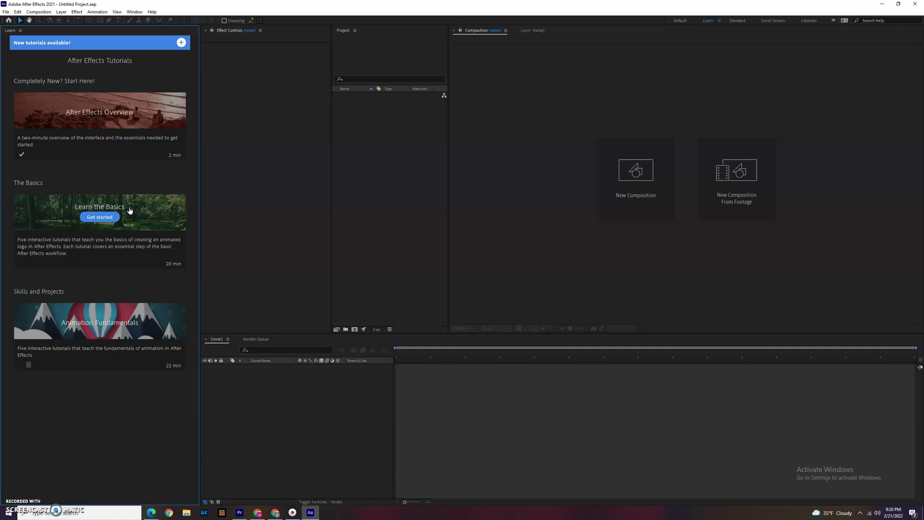
pyautogui.click(149, 169)
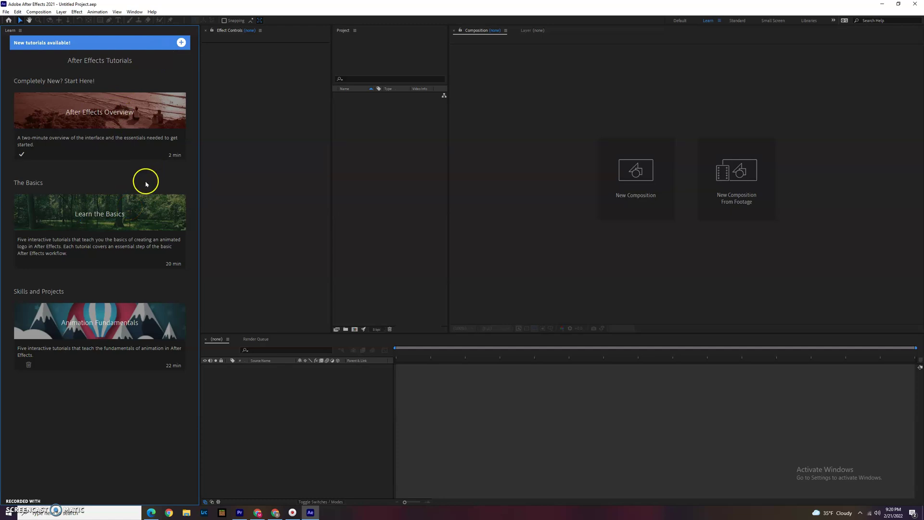
pyautogui.click(149, 243)
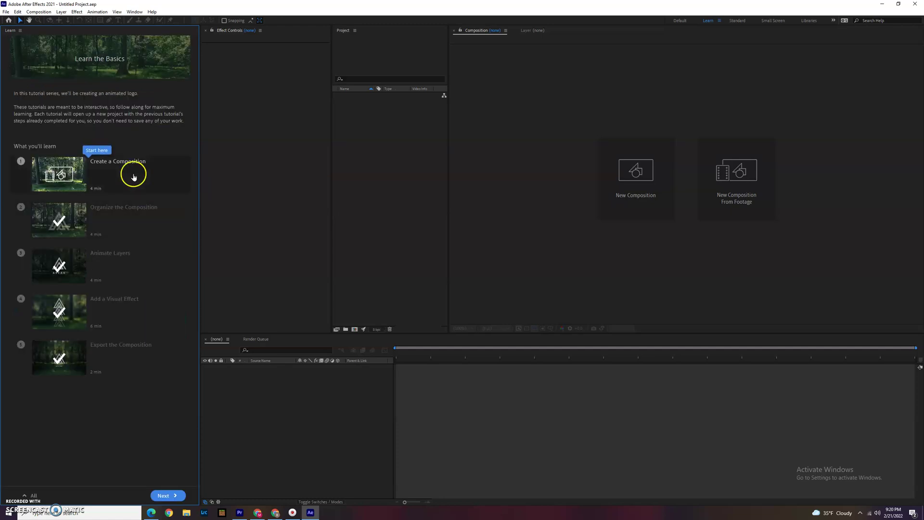
pyautogui.click(133, 177)
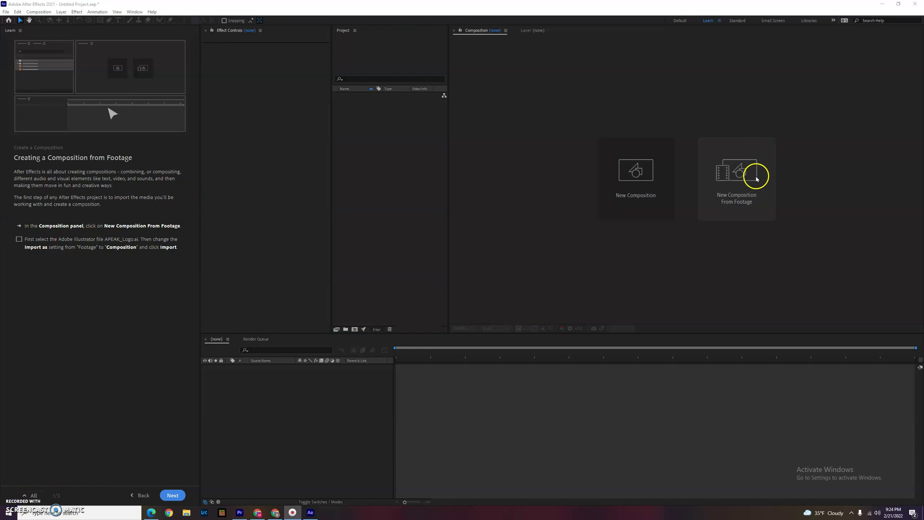
# Import the APEAK_Logo file as a new composition, keeping Import Kind set to Composition.
pyautogui.click(757, 179)
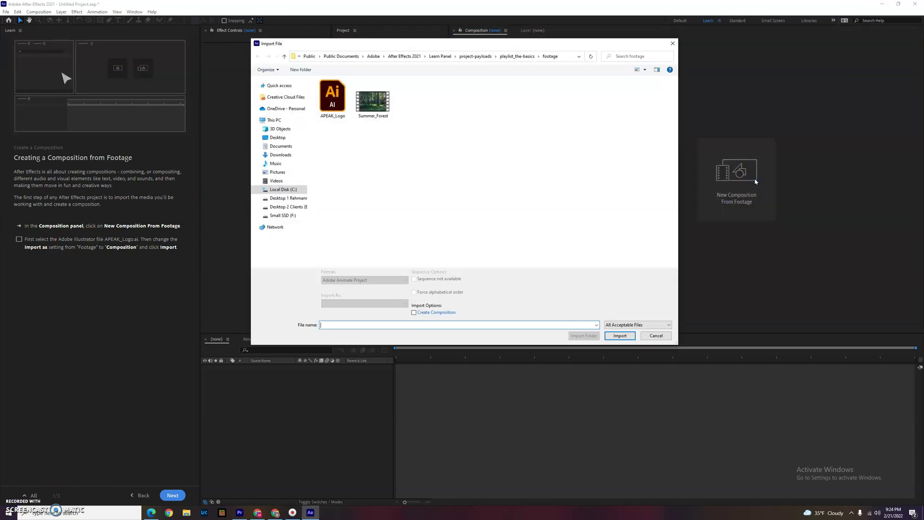
pyautogui.click(333, 106)
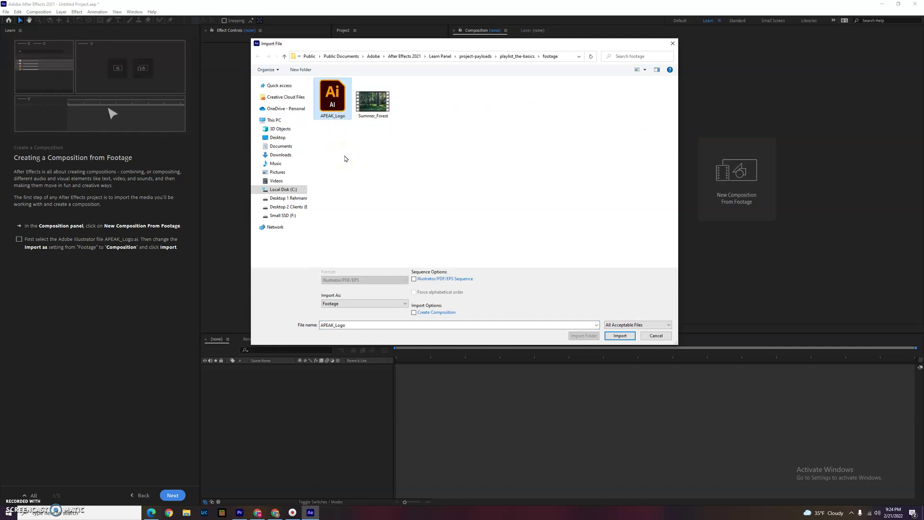
pyautogui.click(620, 337)
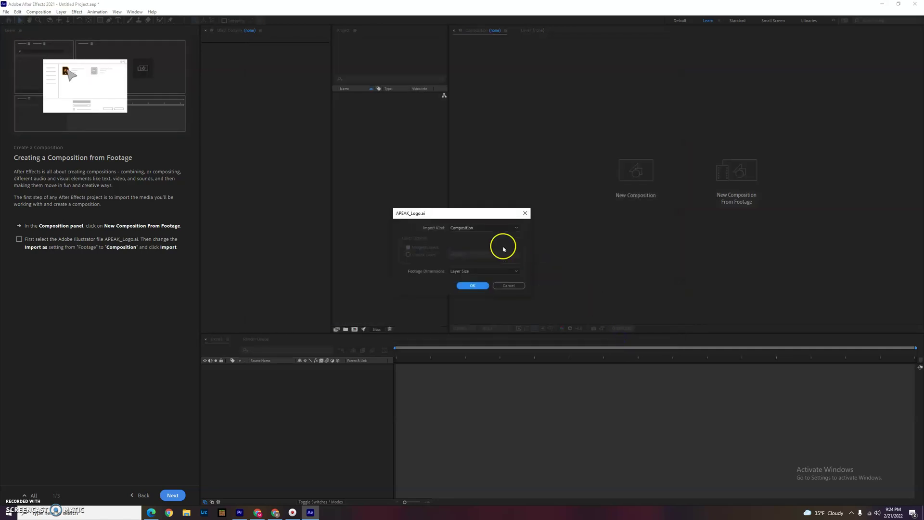
pyautogui.click(481, 231)
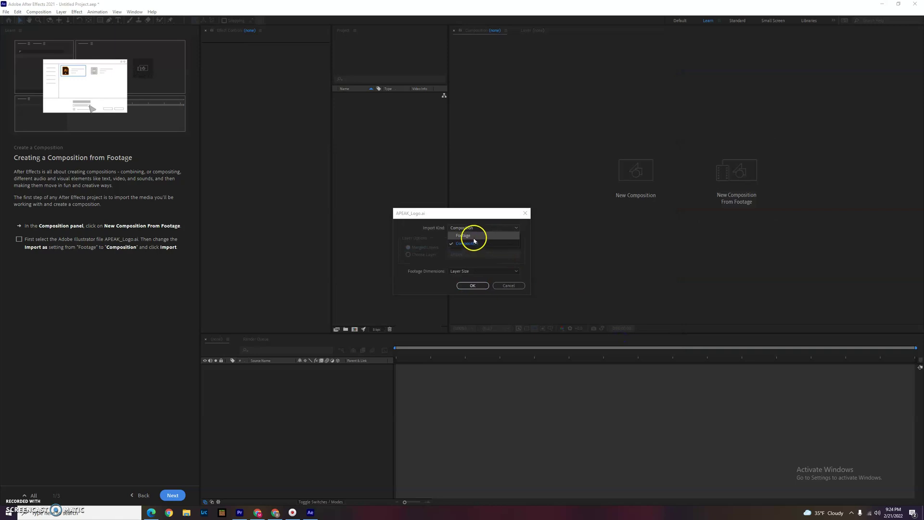
pyautogui.click(475, 244)
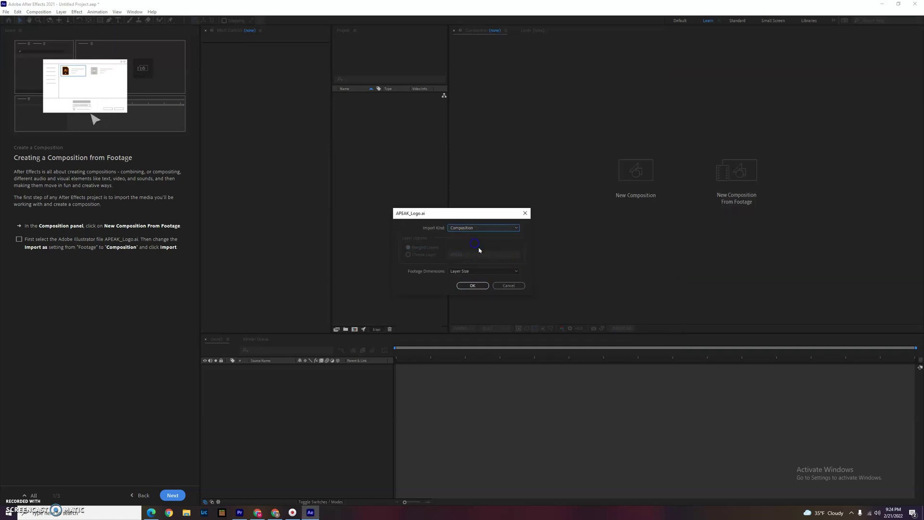
pyautogui.click(473, 285)
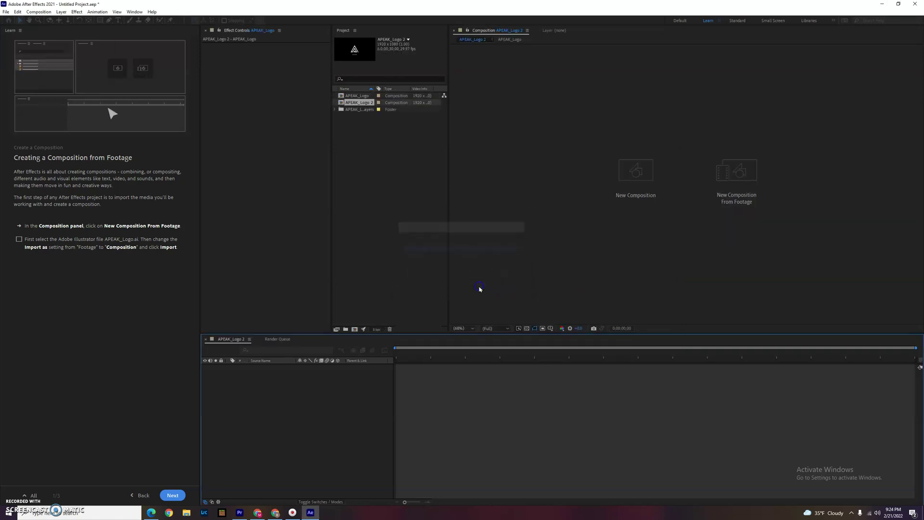
# Inspect the logo layers folder, select the APEAK_Logo composition, and go to Opening the Composition.
pyautogui.click(491, 274)
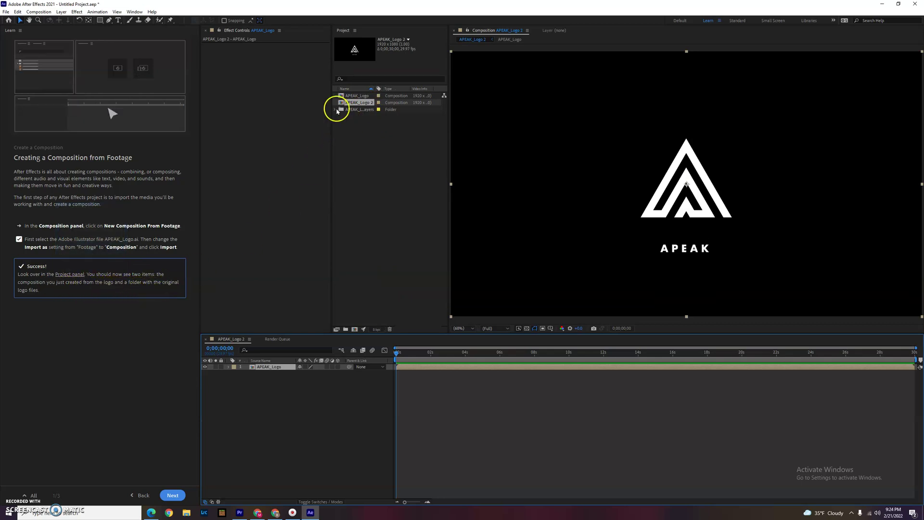
pyautogui.click(335, 110)
pyautogui.click(336, 110)
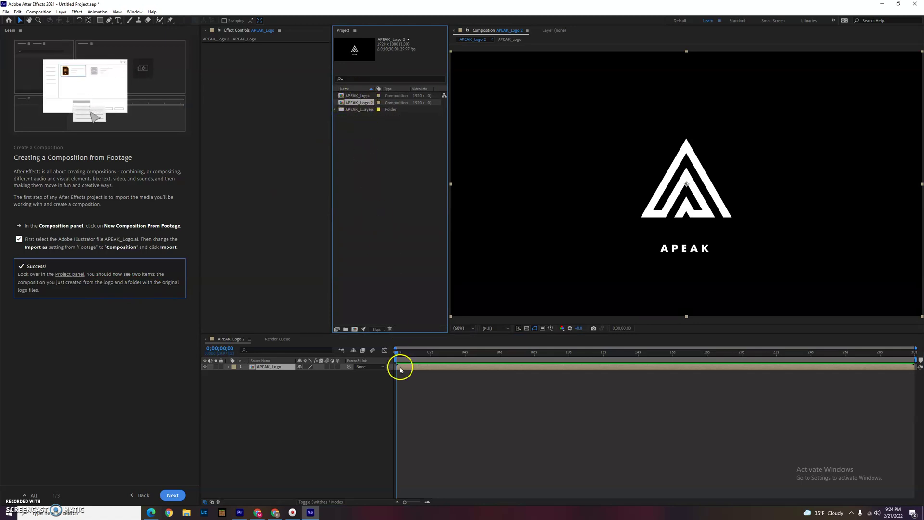
pyautogui.click(355, 109)
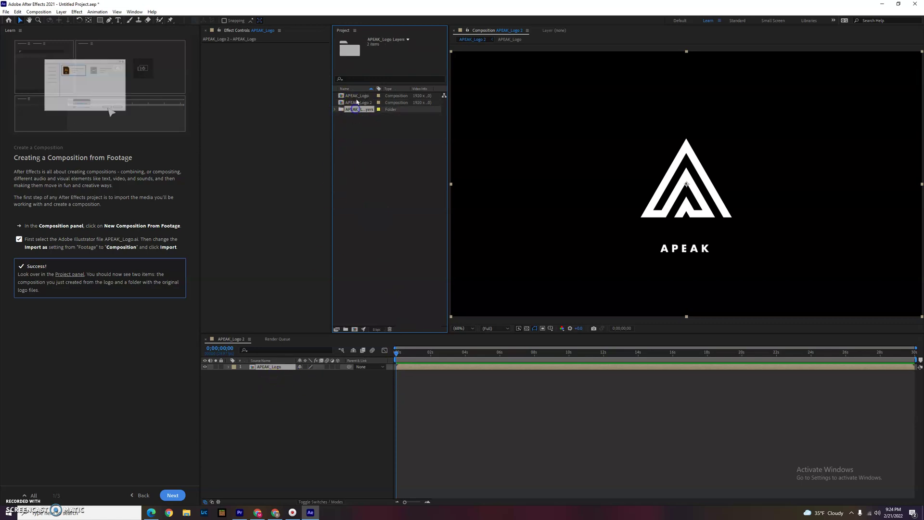
pyautogui.click(357, 102)
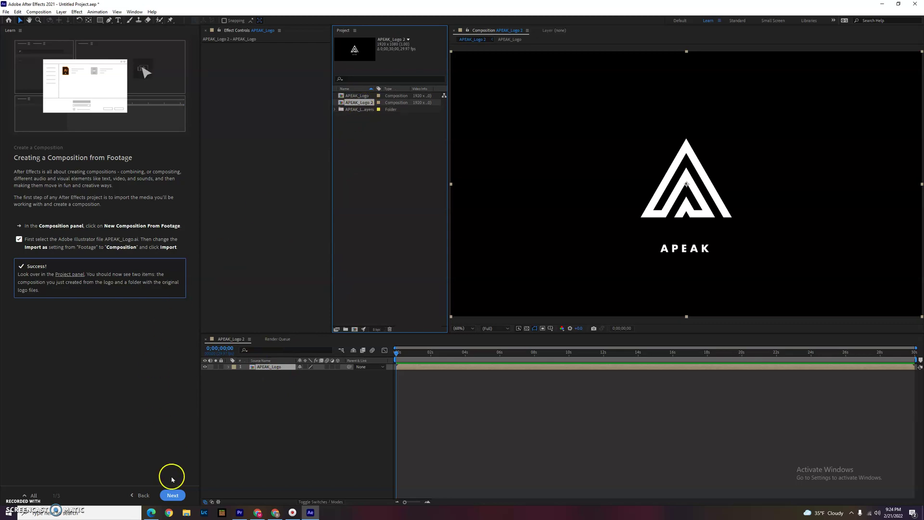
pyautogui.click(176, 495)
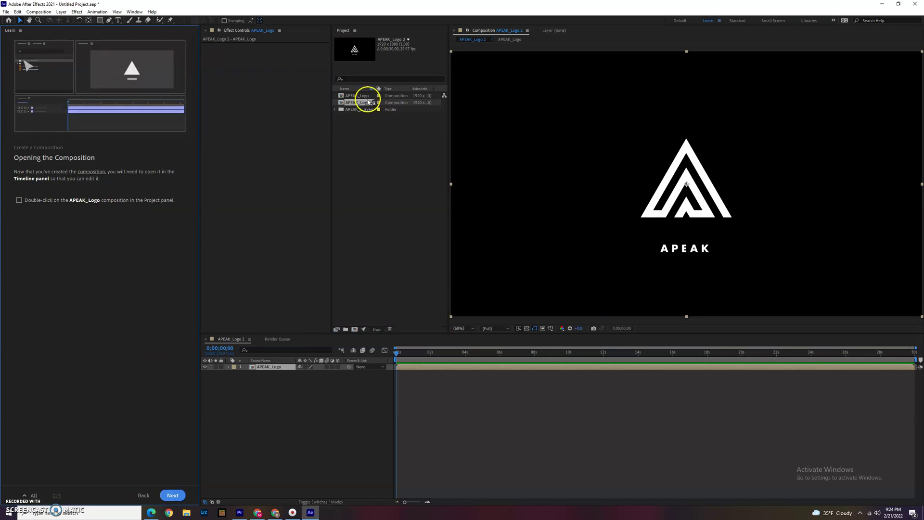
# Open the APEAK_Logo composition, select its APEAK and Logo layers, and reach the Great Job! page.
pyautogui.doubleClick(360, 95)
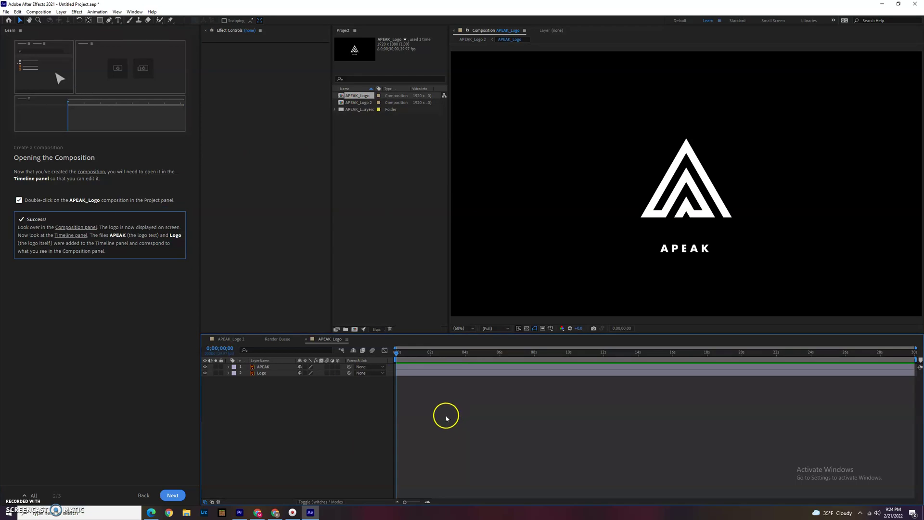
pyautogui.click(264, 368)
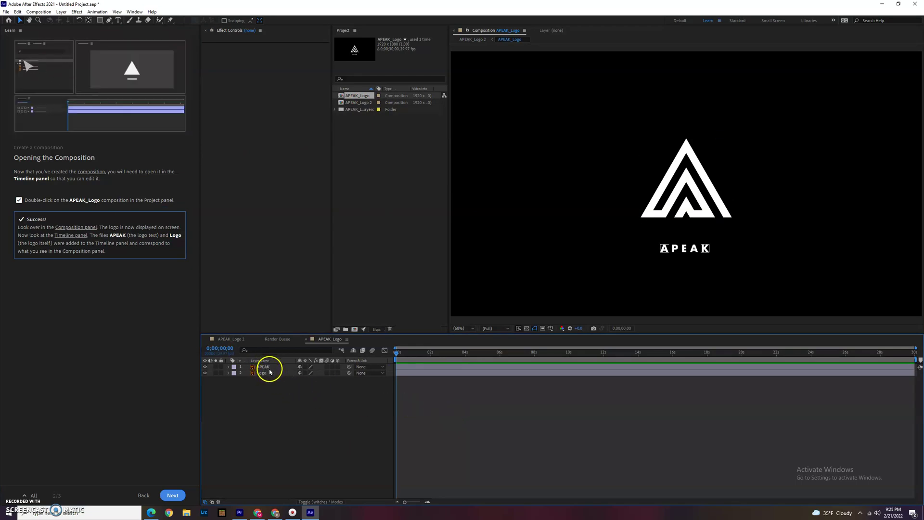
pyautogui.click(269, 372)
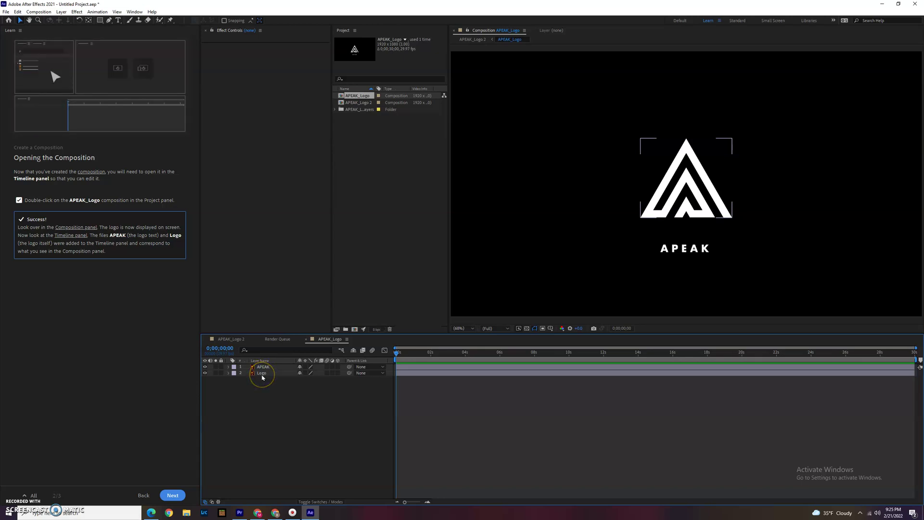
pyautogui.click(260, 377)
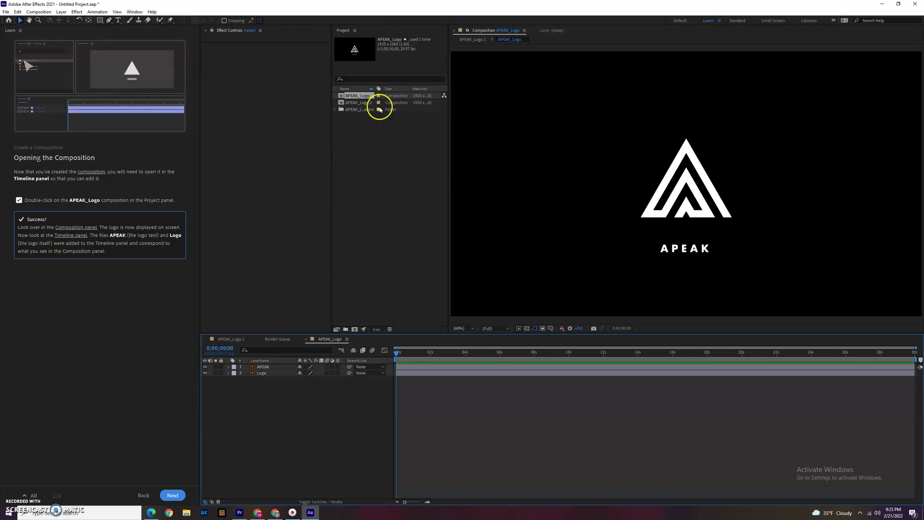
pyautogui.click(354, 93)
pyautogui.click(260, 377)
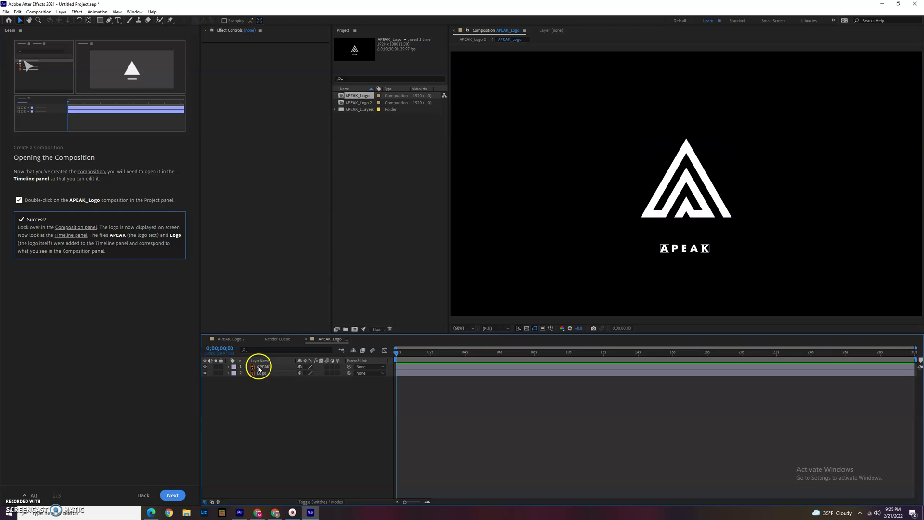
pyautogui.click(260, 368)
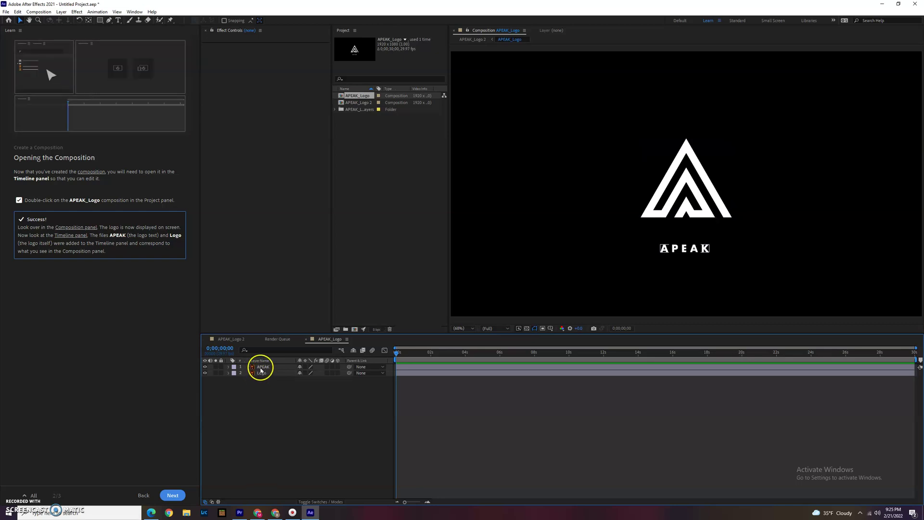
pyautogui.click(172, 495)
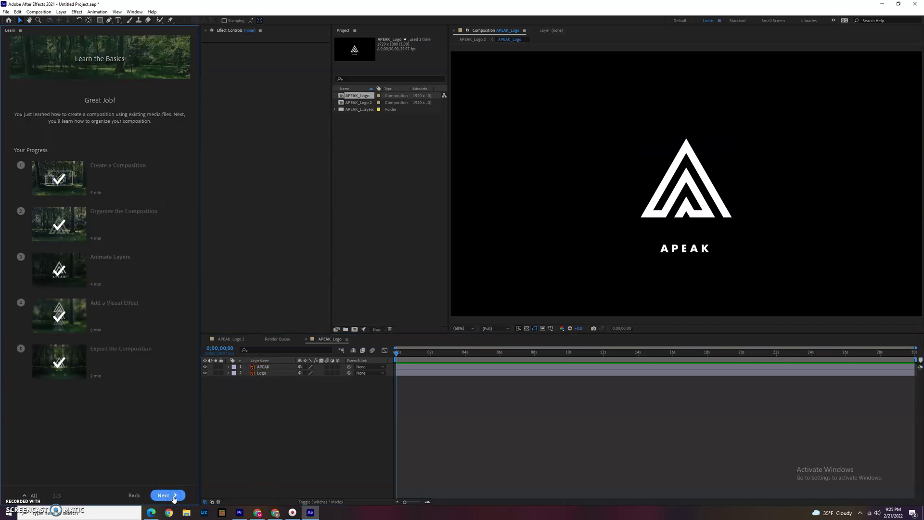
# Load the Organize the Composition lesson without saving, then import Summer_Forest.mp4.
pyautogui.click(140, 224)
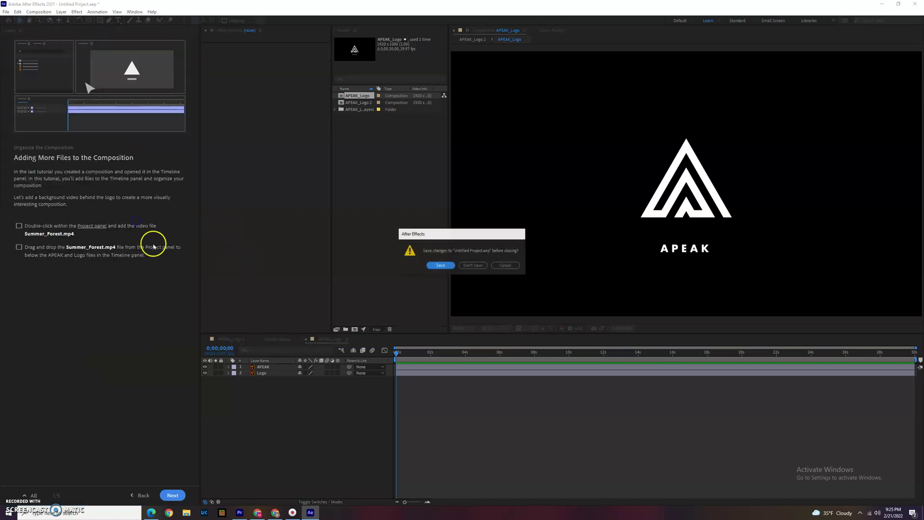
pyautogui.click(474, 266)
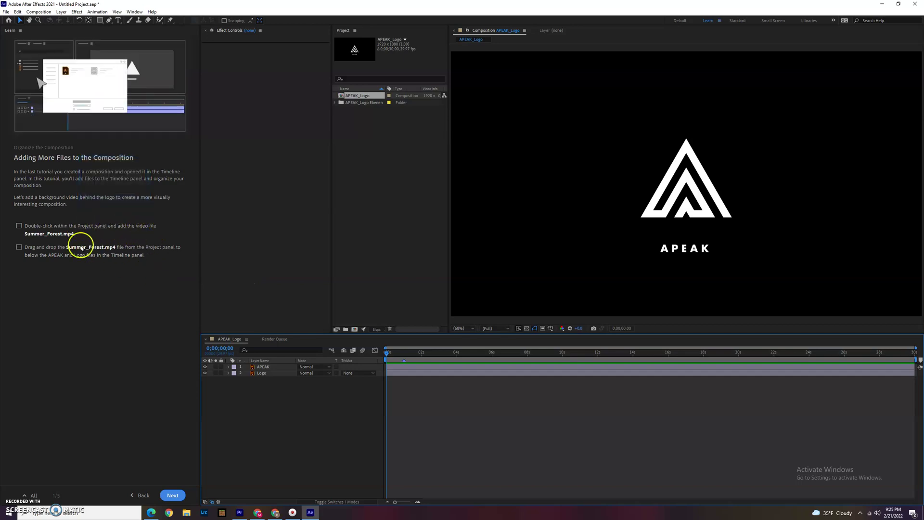
pyautogui.doubleClick(392, 172)
pyautogui.click(382, 115)
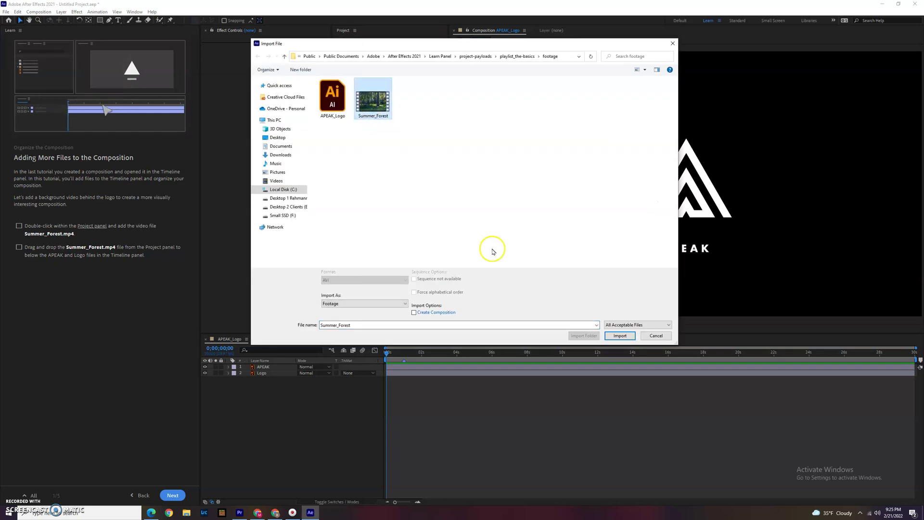
pyautogui.click(620, 336)
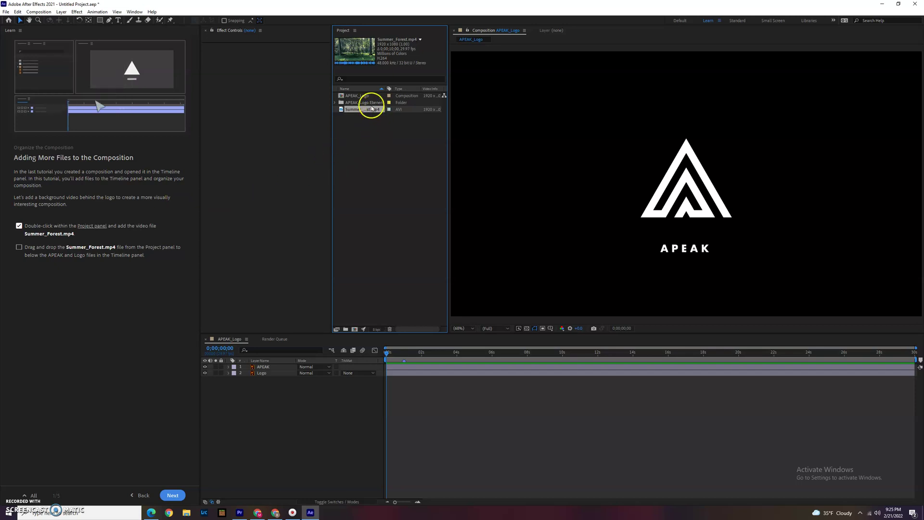
# Place Summer_Forest.mp4 as layer 3 beneath APEAK and Logo, then go to the Layers step.
pyautogui.moveTo(369, 111); pyautogui.dragTo(399, 380)
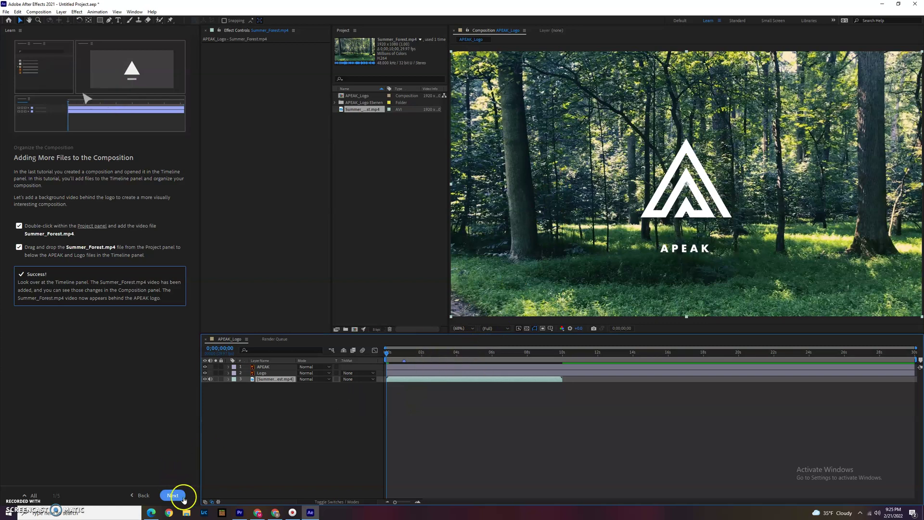
pyautogui.click(178, 497)
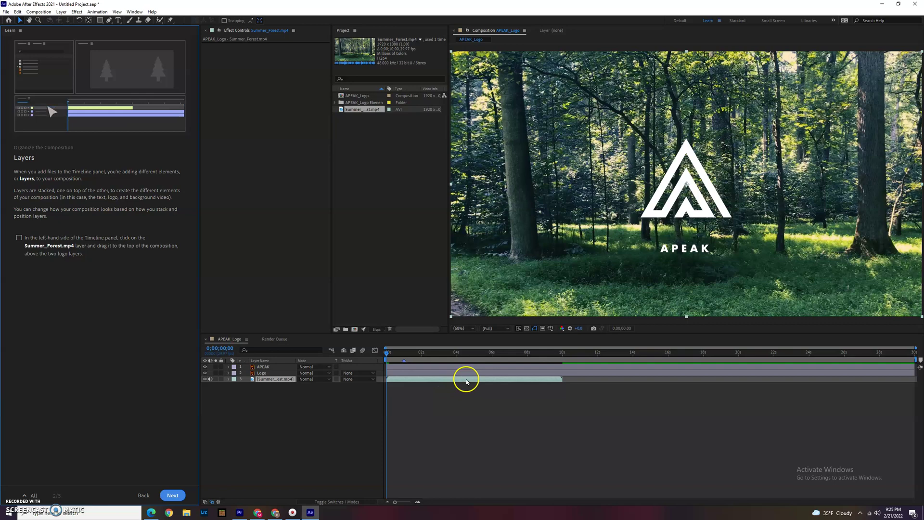
pyautogui.moveTo(467, 380); pyautogui.dragTo(466, 361)
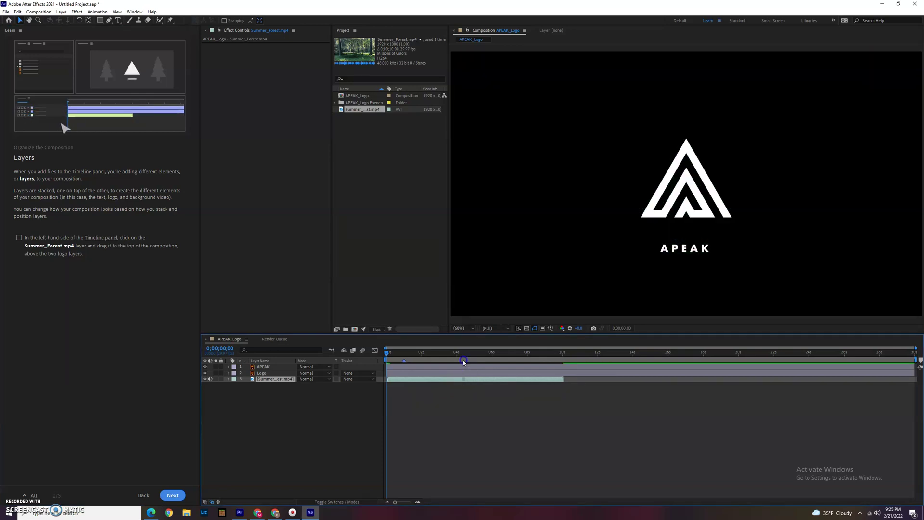
# Move Summer_Forest to the top of the stack, return it below APEAK and Logo, and continue.
pyautogui.moveTo(264, 382); pyautogui.dragTo(264, 369)
pyautogui.click(479, 308)
pyautogui.click(412, 359)
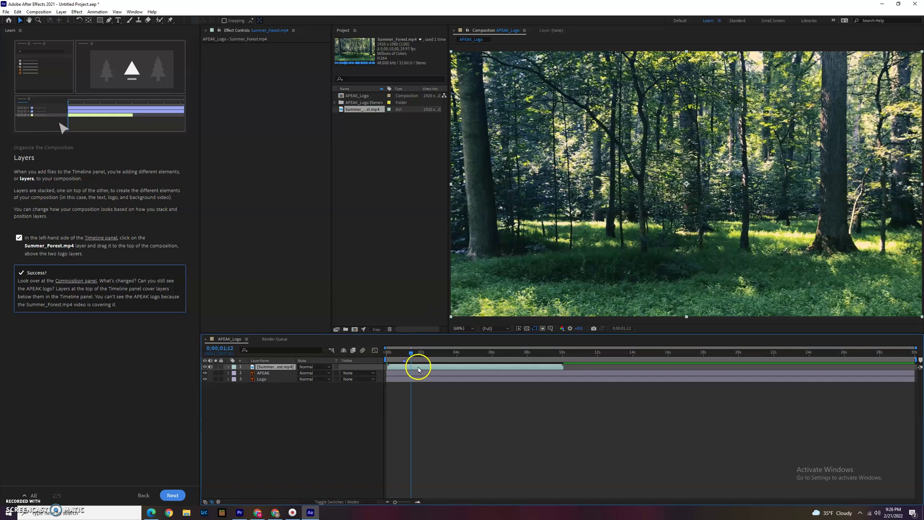
pyautogui.click(274, 371)
pyautogui.moveTo(273, 369); pyautogui.dragTo(265, 386)
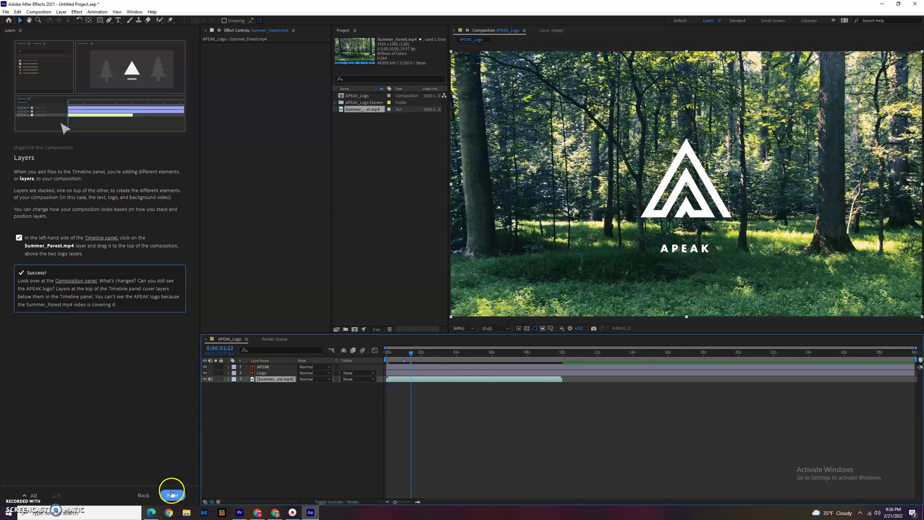
pyautogui.click(171, 495)
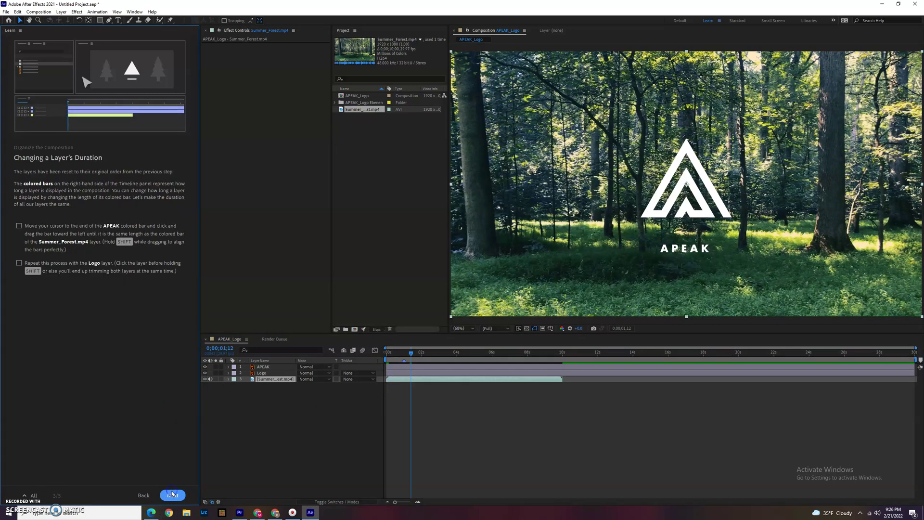
# Trim the Logo and APEAK layer ends to match Summer_Forest's end, then go to Changing When a Layer Appears.
pyautogui.click(913, 374)
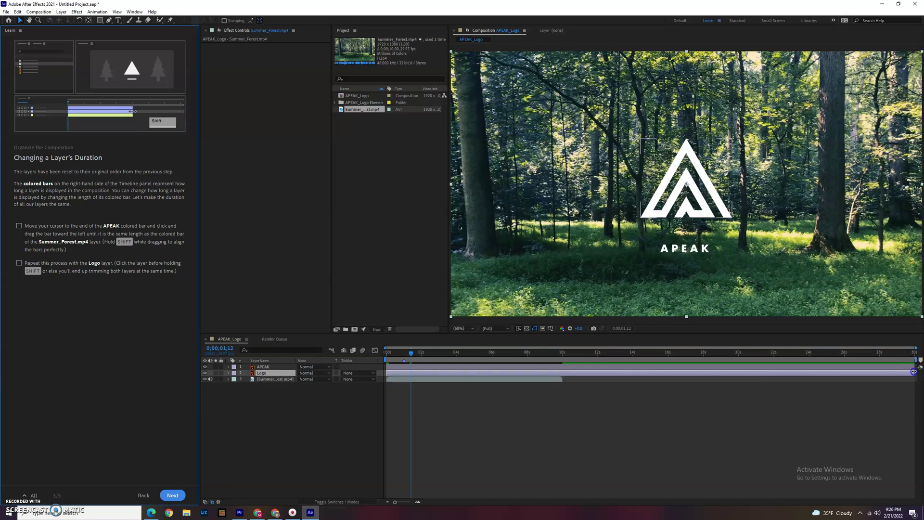
pyautogui.moveTo(914, 373); pyautogui.dragTo(570, 379)
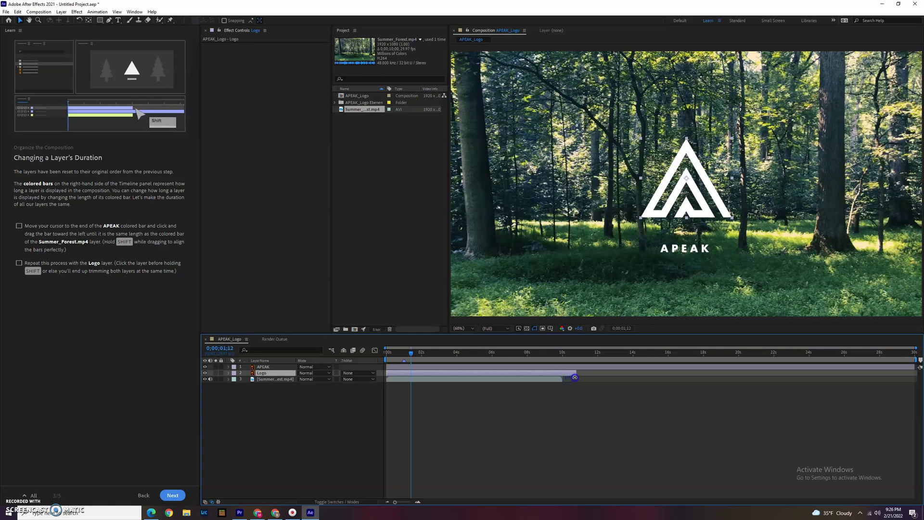
pyautogui.moveTo(565, 377); pyautogui.dragTo(558, 381)
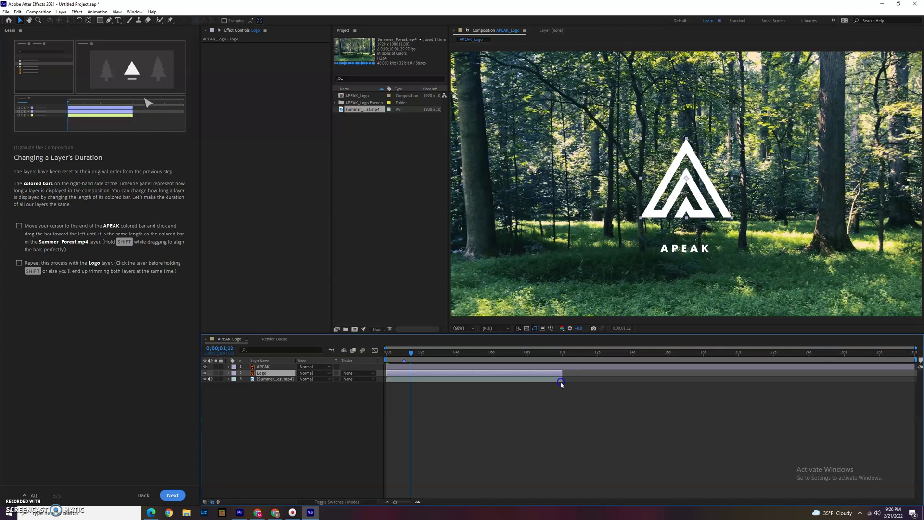
pyautogui.moveTo(914, 366); pyautogui.dragTo(621, 372)
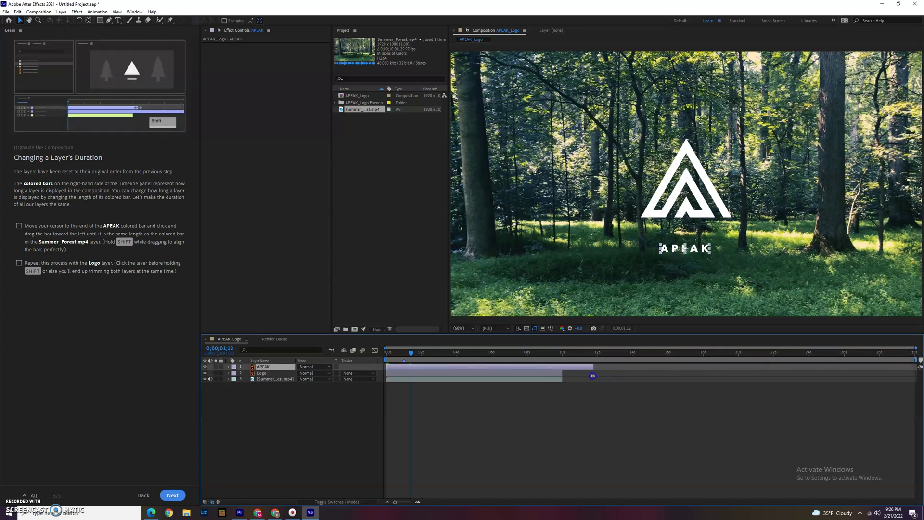
pyautogui.moveTo(569, 372); pyautogui.dragTo(564, 373)
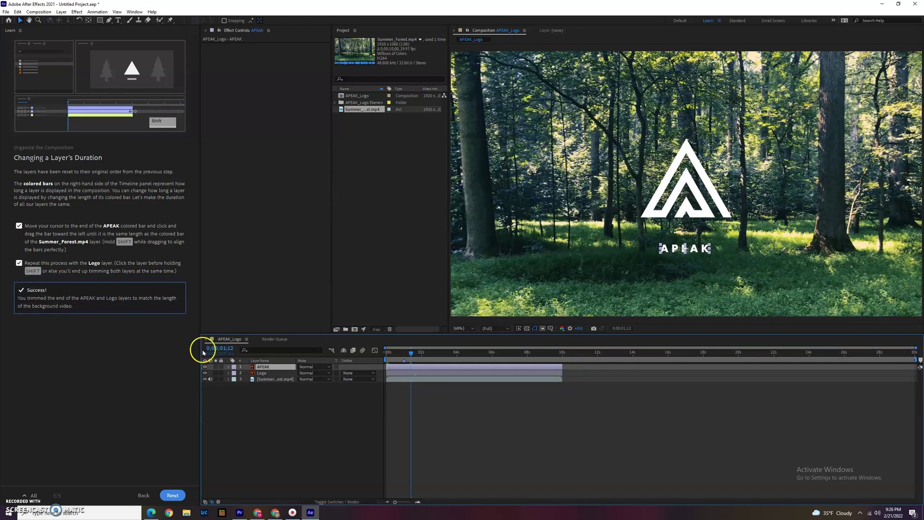
pyautogui.click(173, 494)
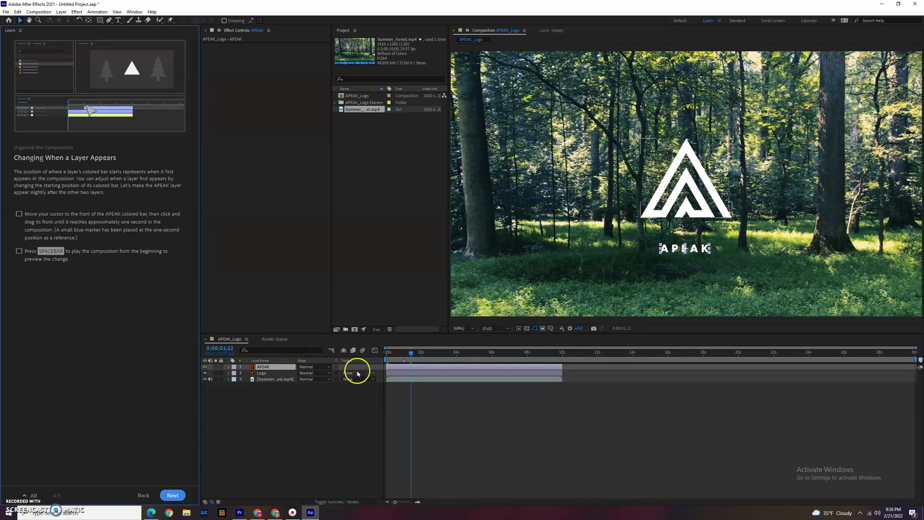
# Move the APEAK layer's start to about one second.
pyautogui.moveTo(409, 352)
pyautogui.mouseDown()
pyautogui.moveTo(418, 354)
pyautogui.moveTo(407, 353)
pyautogui.mouseUp()
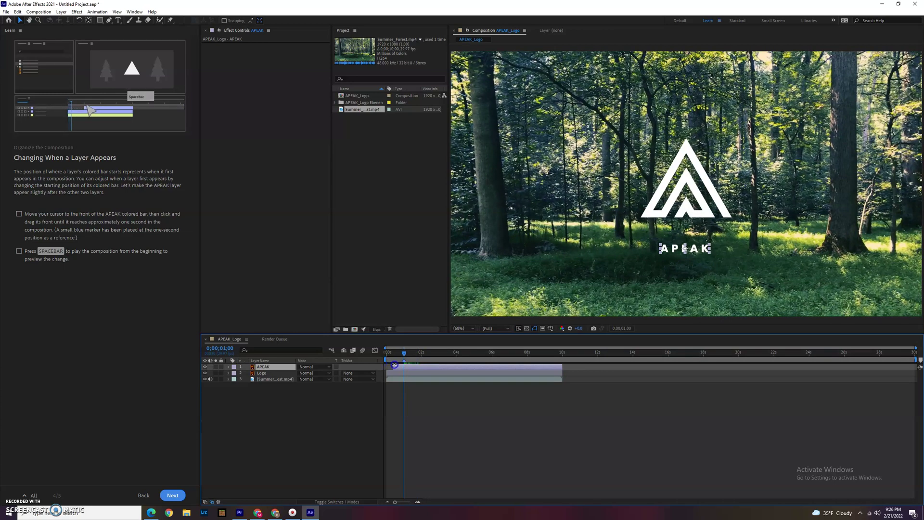
pyautogui.click(403, 355)
pyautogui.moveTo(404, 359); pyautogui.dragTo(374, 361)
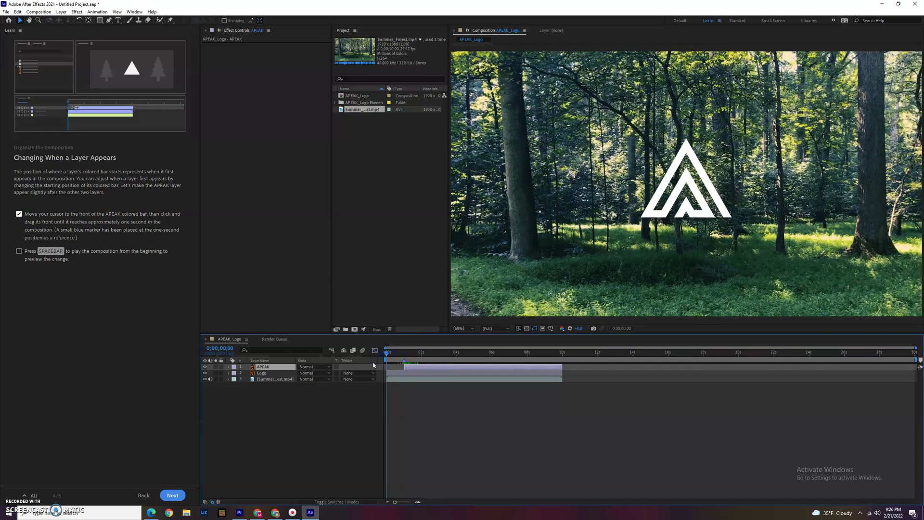
# Preview the composition from the first frame, then finish the lesson.
pyautogui.click(401, 385)
pyautogui.press('space')
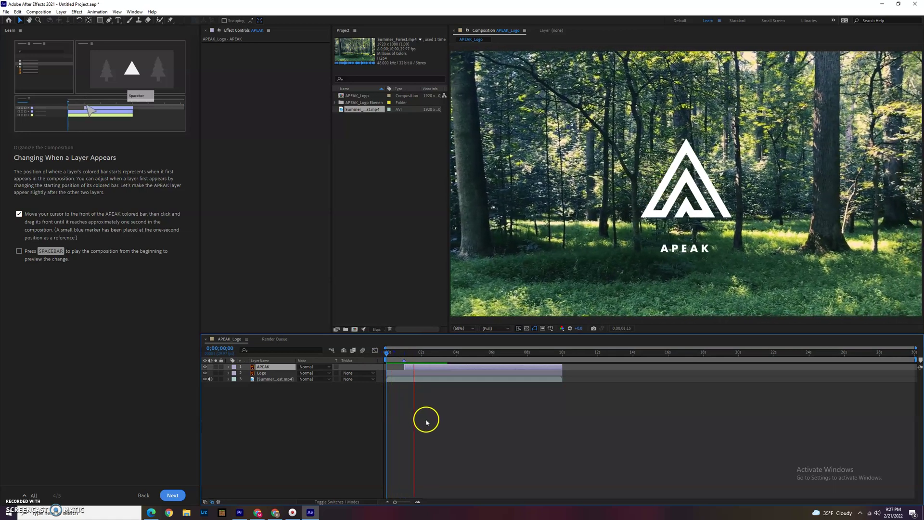
pyautogui.click(683, 260)
pyautogui.moveTo(394, 355); pyautogui.dragTo(381, 355)
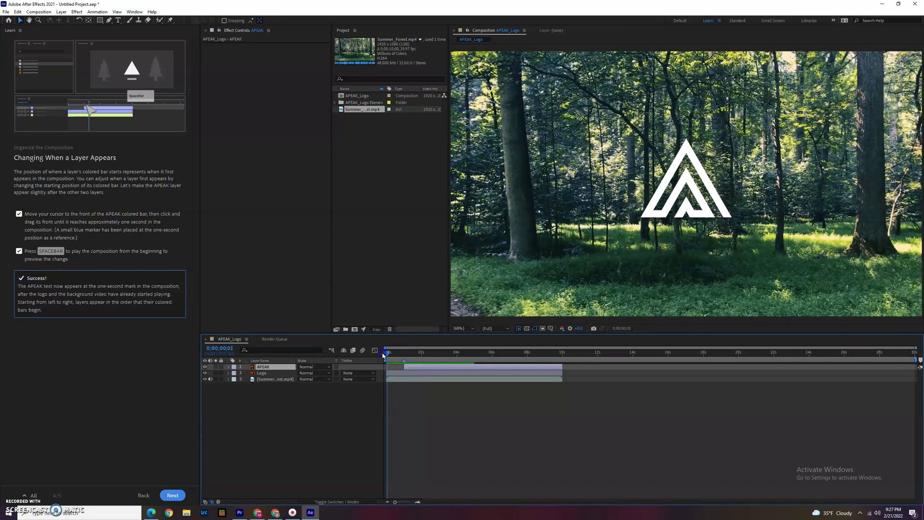
pyautogui.press('space')
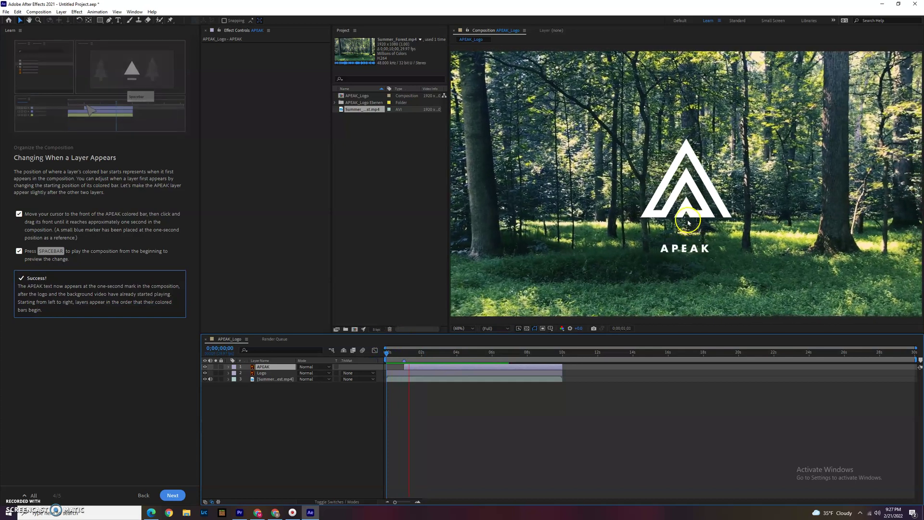
pyautogui.press('space')
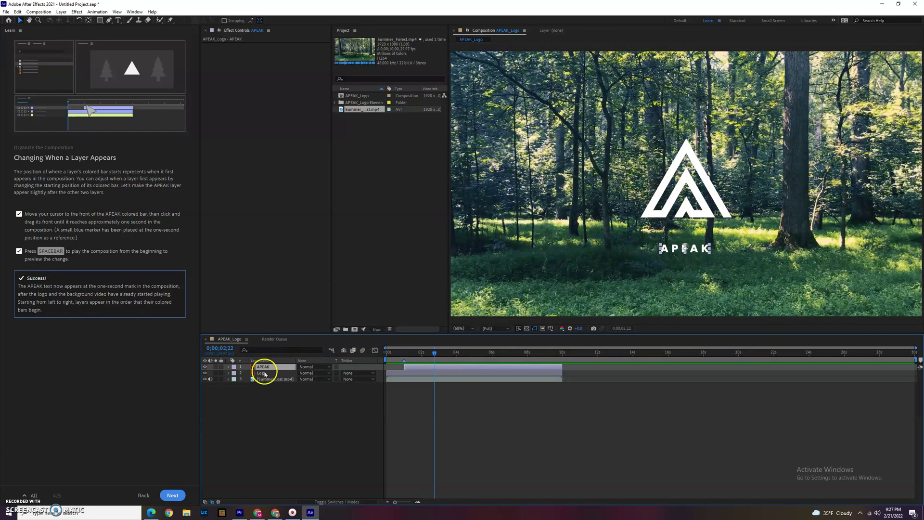
pyautogui.click(177, 496)
# Load the Animate Layers lesson without saving and set the current time to 0.
pyautogui.click(128, 265)
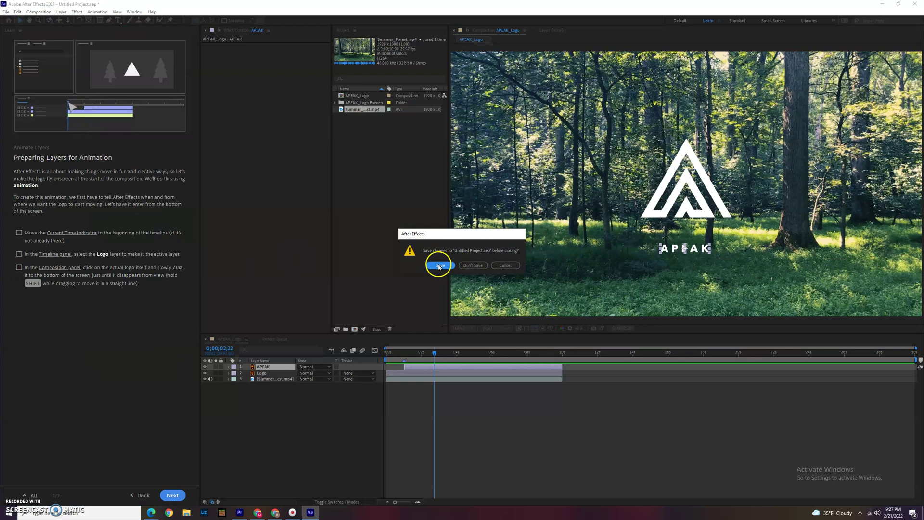
pyautogui.click(473, 265)
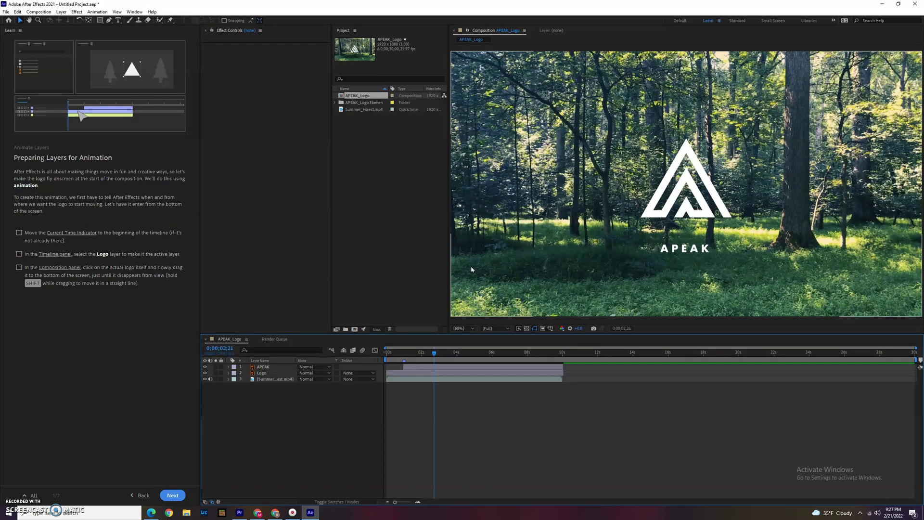
pyautogui.moveTo(402, 351); pyautogui.dragTo(386, 351)
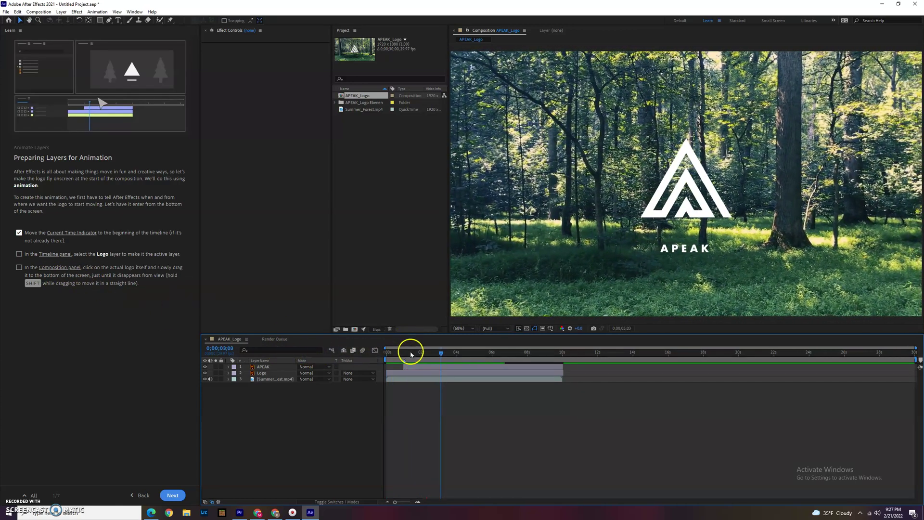
pyautogui.press('space')
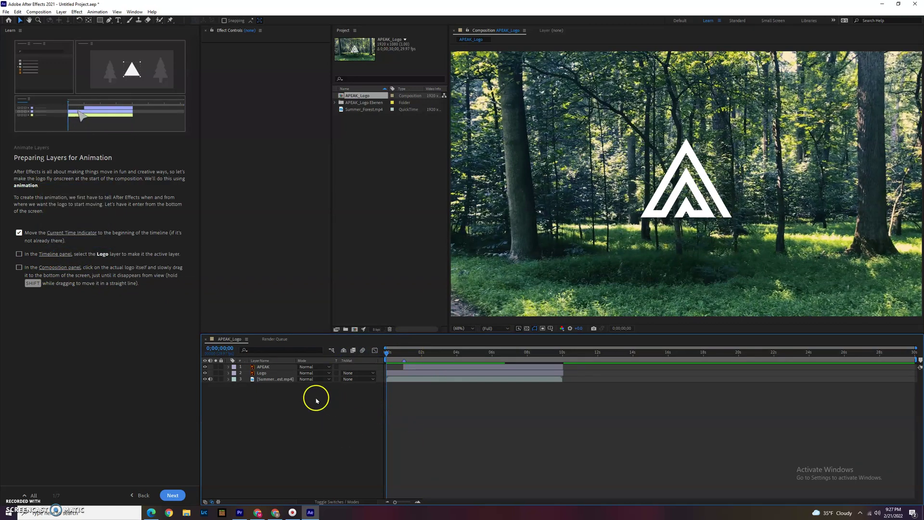
# Move the Logo layer straight down to just below the frame, then go to Setting Keyframes.
pyautogui.click(262, 373)
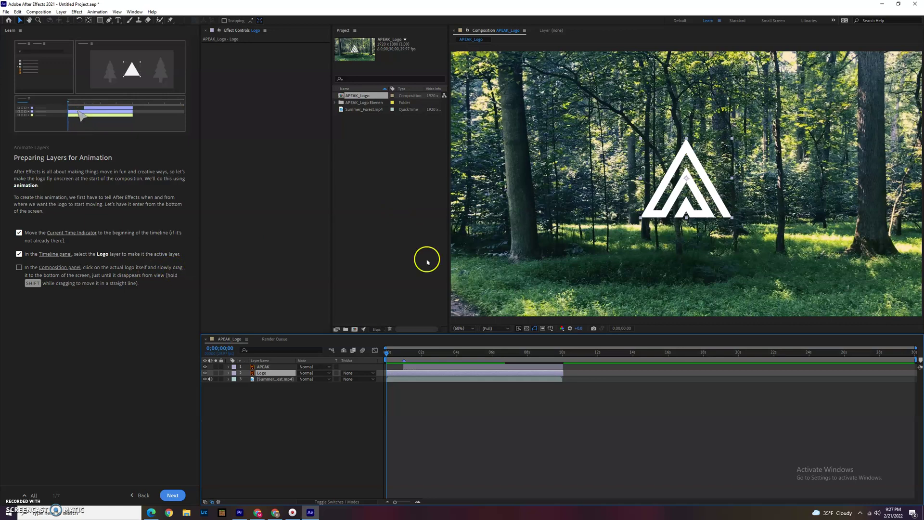
pyautogui.click(688, 151)
pyautogui.moveTo(688, 151); pyautogui.dragTo(700, 279)
pyautogui.moveTo(696, 328); pyautogui.dragTo(697, 329)
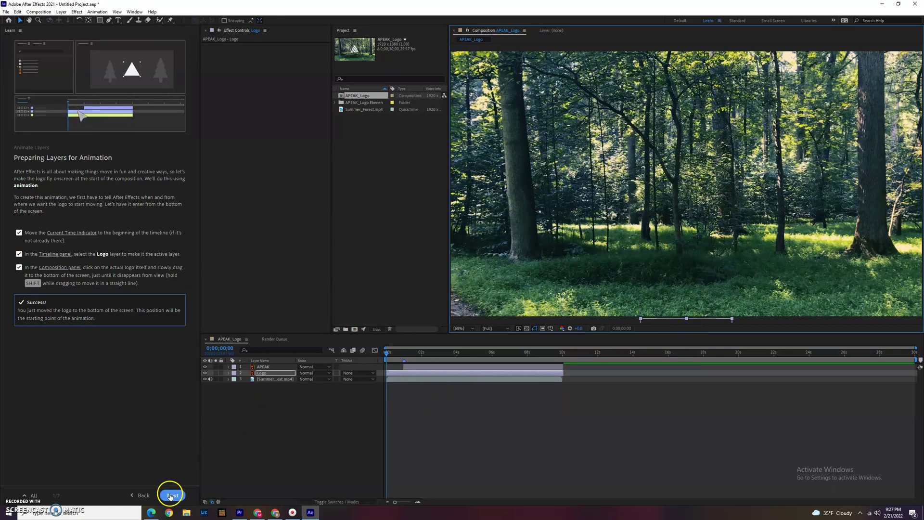
pyautogui.click(171, 495)
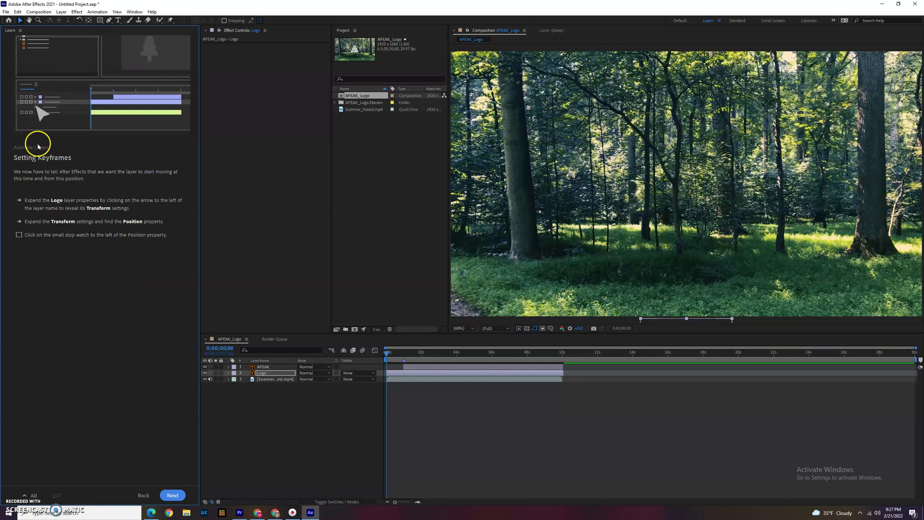
# Add a Position keyframe to the Logo layer at 0;00;00;00 and advance to 'Changing a Layer Over Time'.
pyautogui.click(229, 373)
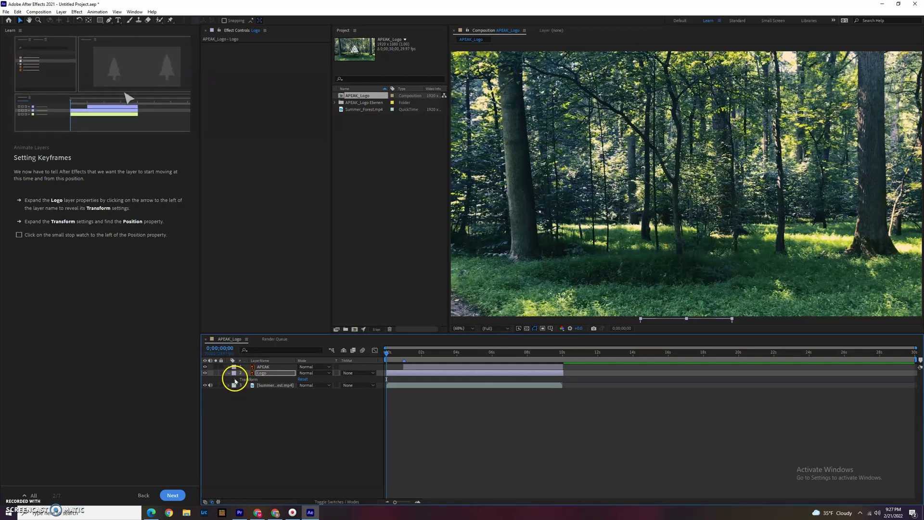
pyautogui.click(235, 380)
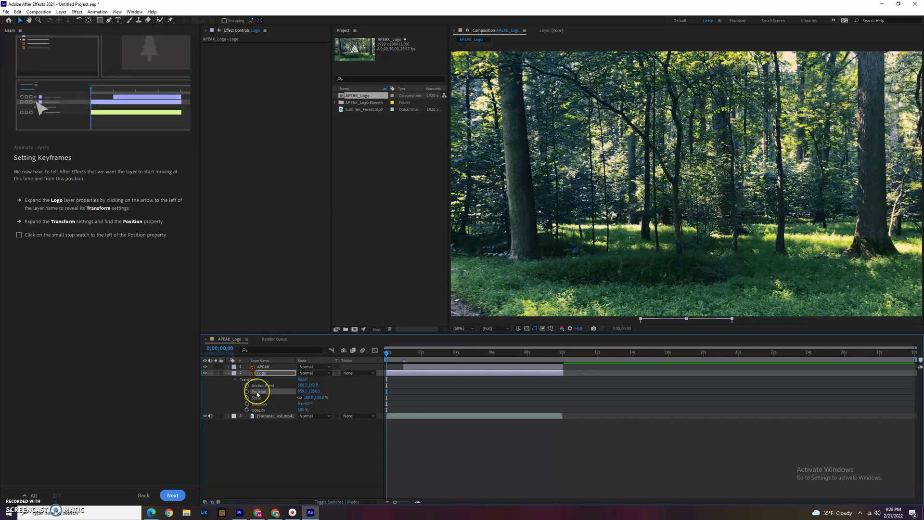
pyautogui.click(247, 392)
pyautogui.click(247, 392)
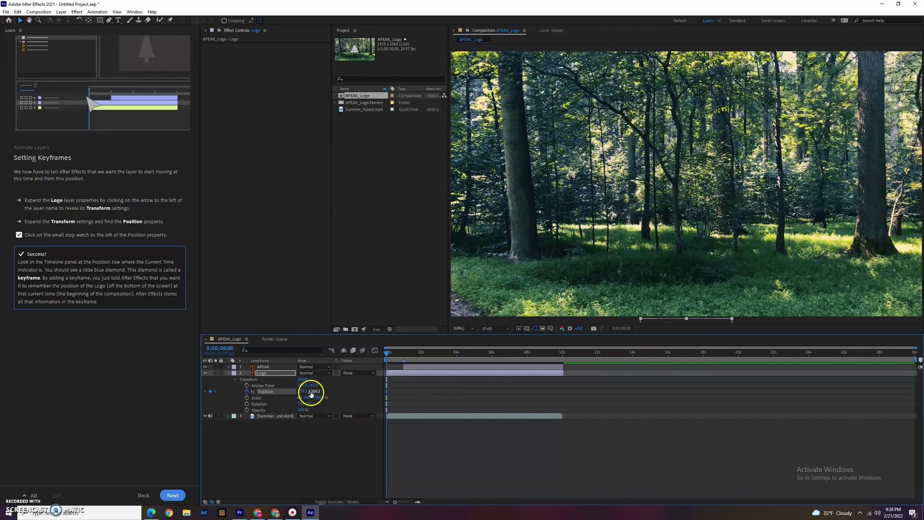
pyautogui.click(172, 493)
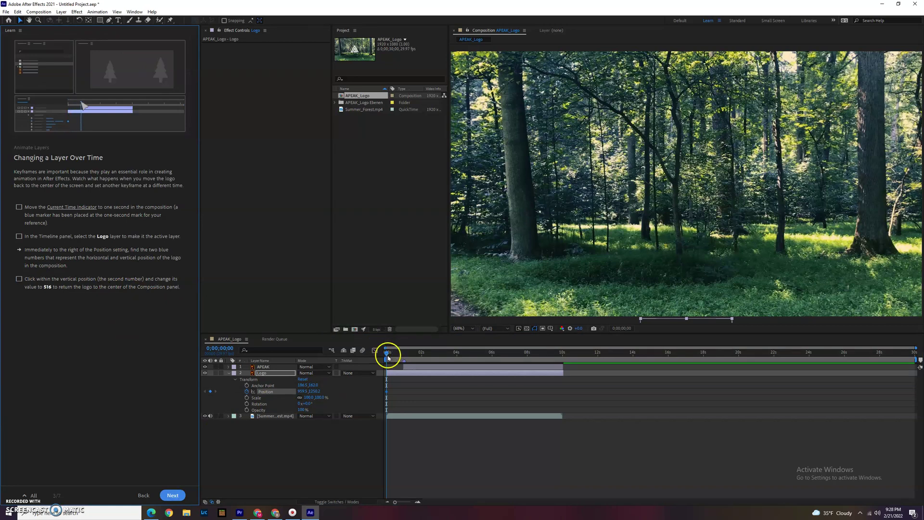
# At about one second, set the Logo's Position Y to 516 to centre it at 959.5, 516, then return to 0.
pyautogui.moveTo(388, 355); pyautogui.dragTo(404, 354)
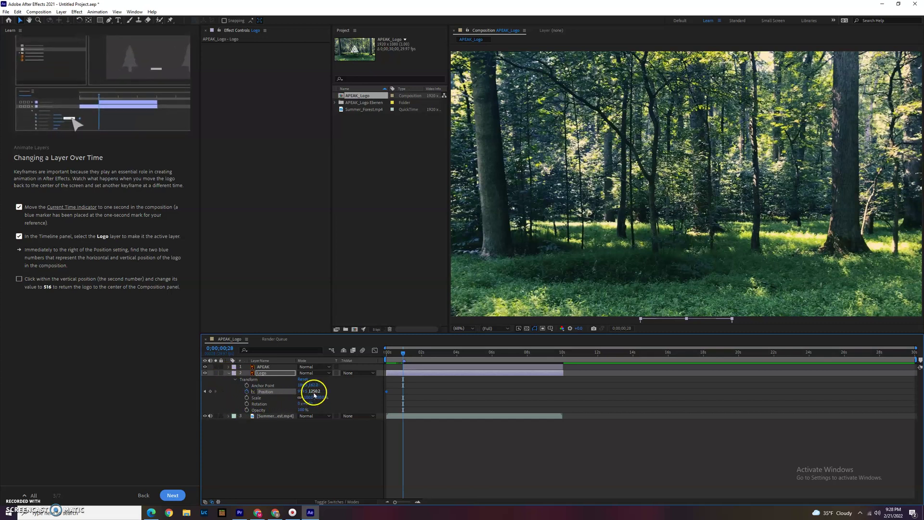
pyautogui.click(296, 392)
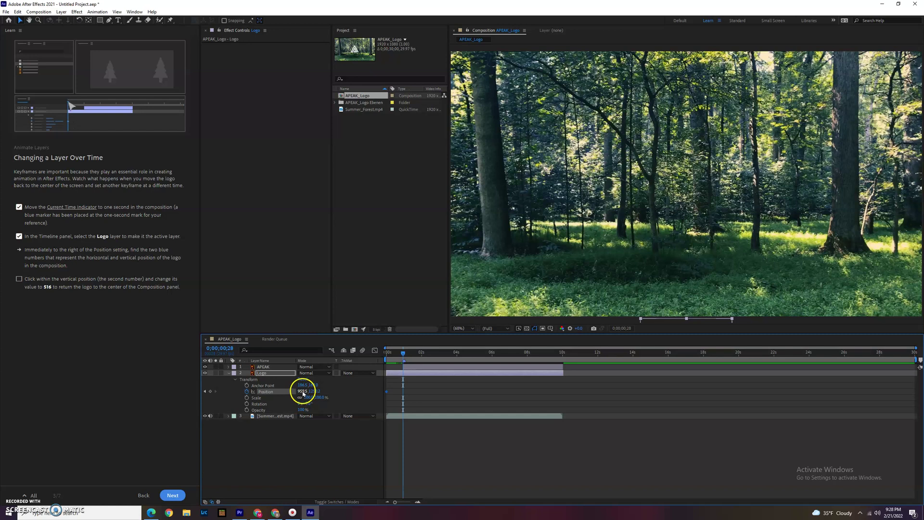
pyautogui.moveTo(302, 391)
pyautogui.mouseDown()
pyautogui.moveTo(292, 390)
pyautogui.moveTo(301, 388)
pyautogui.mouseUp()
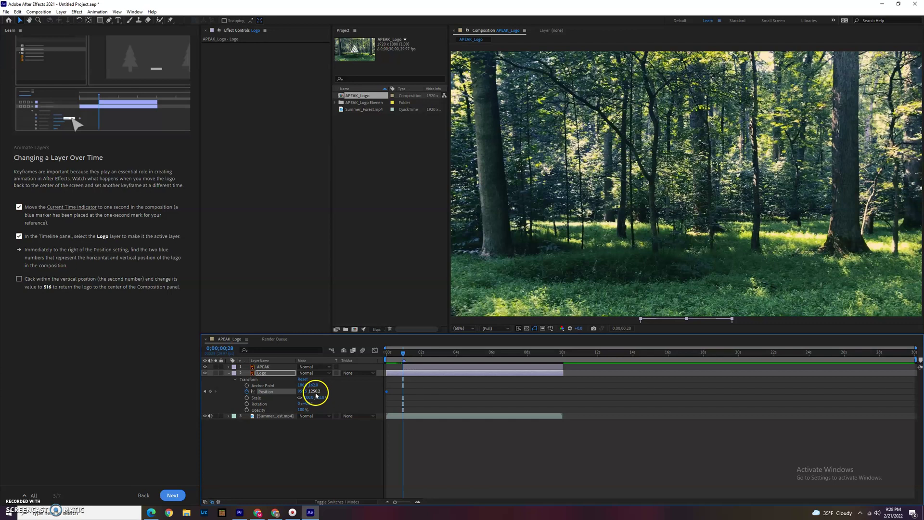
pyautogui.moveTo(313, 391); pyautogui.dragTo(99, 383)
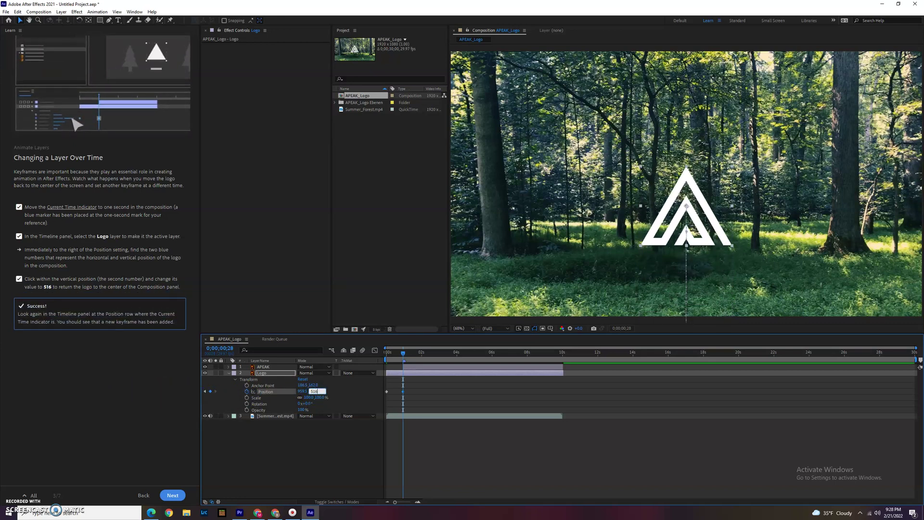
pyautogui.click(156, 427)
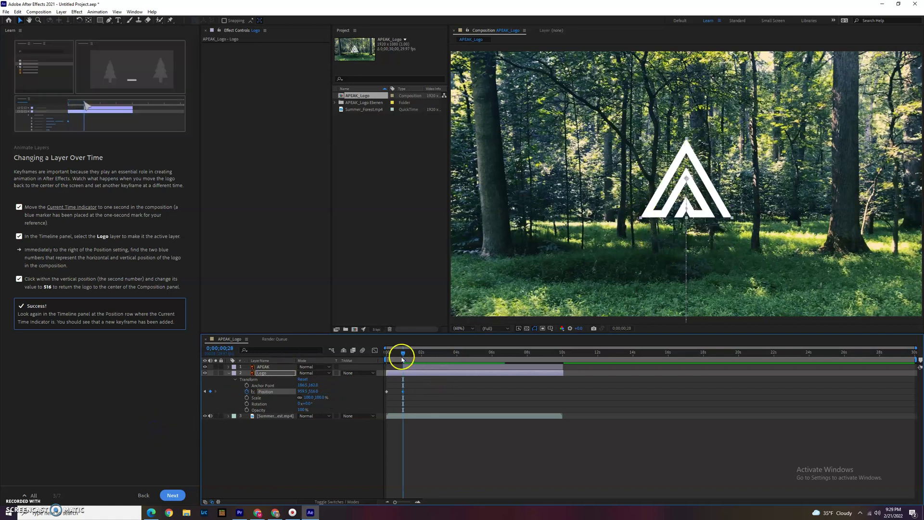
pyautogui.moveTo(403, 358); pyautogui.dragTo(383, 368)
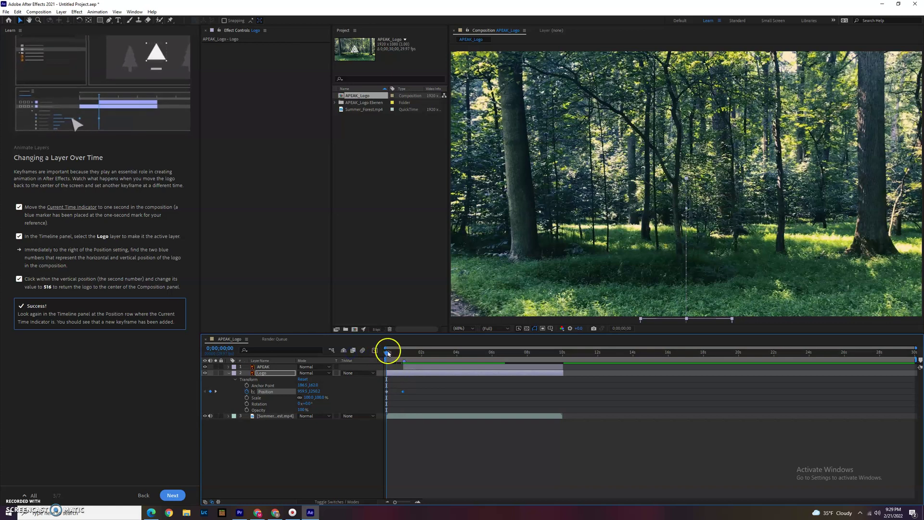
# Preview the logo rising into frame and advance the tutorial to the Animation Practice page.
pyautogui.press('space')
pyautogui.click(387, 356)
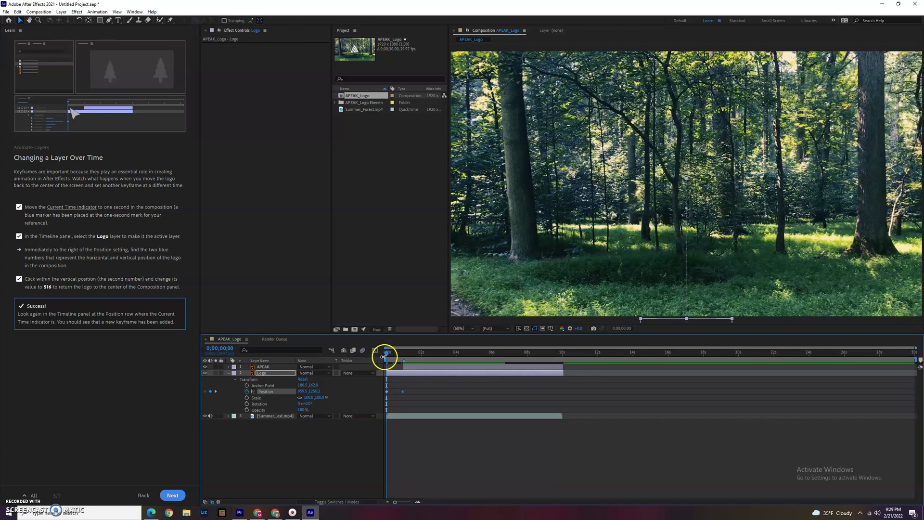
pyautogui.click(361, 96)
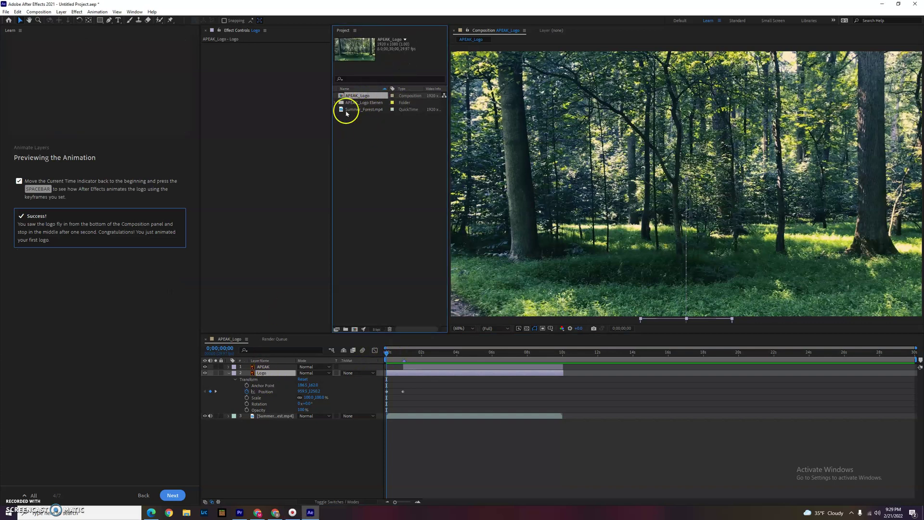
pyautogui.press('space')
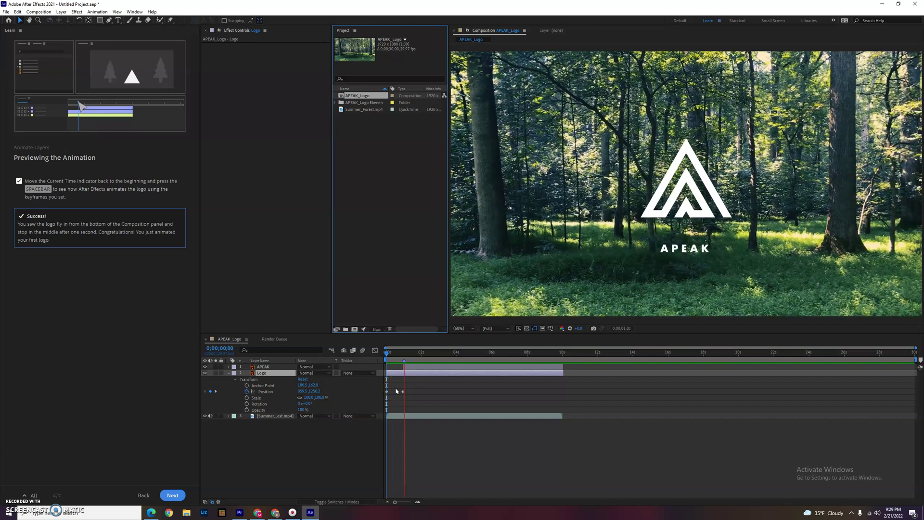
pyautogui.press('space')
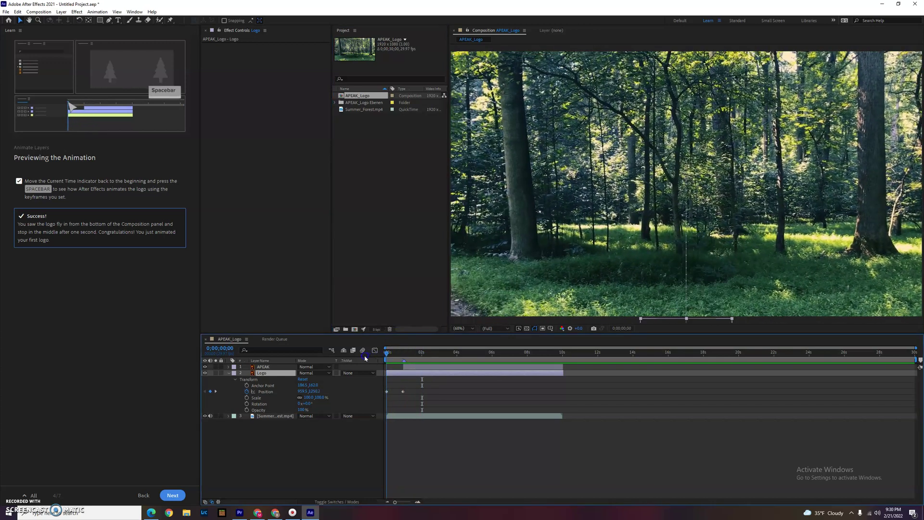
pyautogui.press('space')
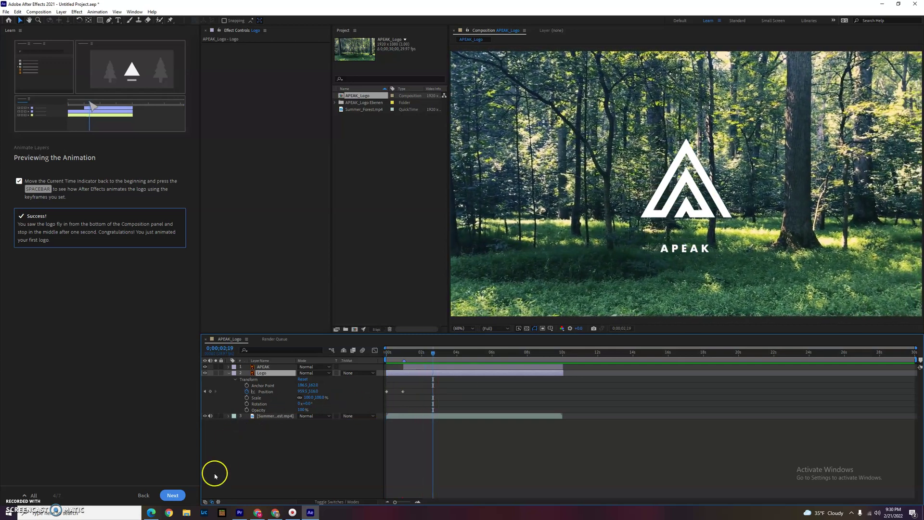
pyautogui.click(182, 494)
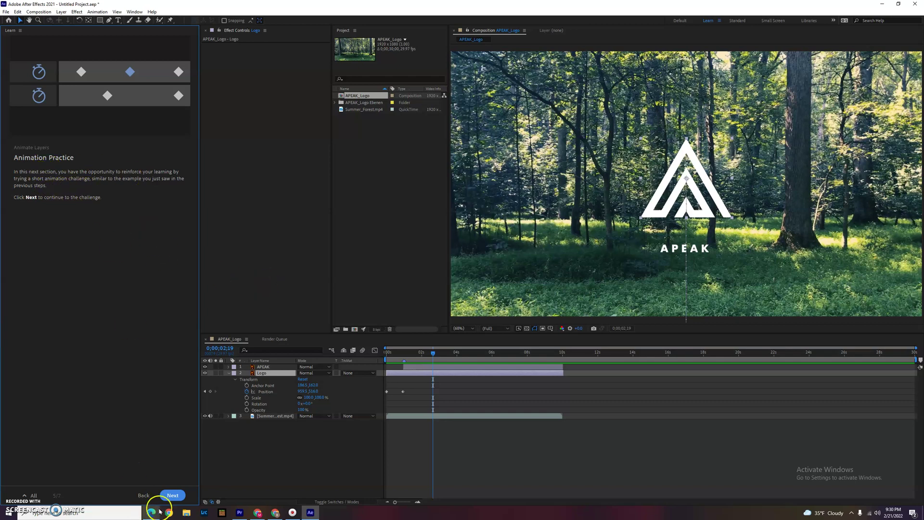
# Open the Challenge page on fading in APEAK and set the current time to 0;00;01;00.
pyautogui.click(174, 496)
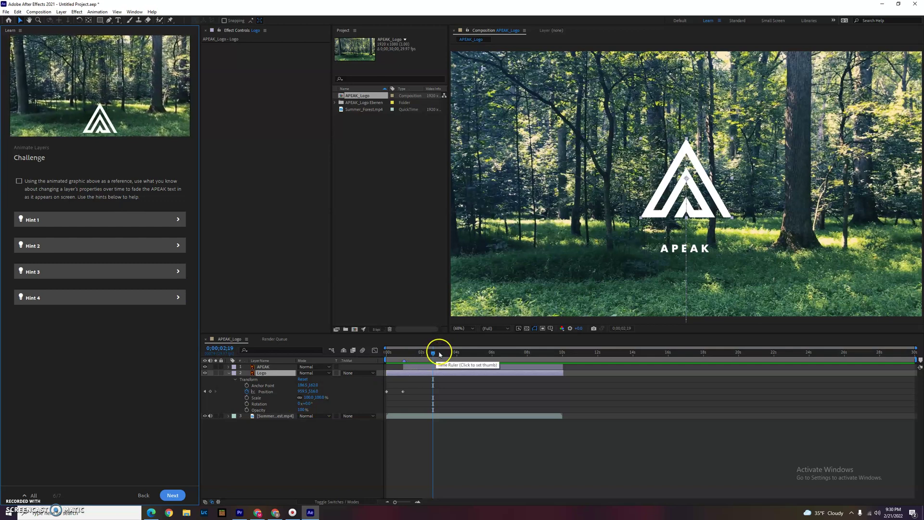
pyautogui.moveTo(435, 354); pyautogui.dragTo(403, 353)
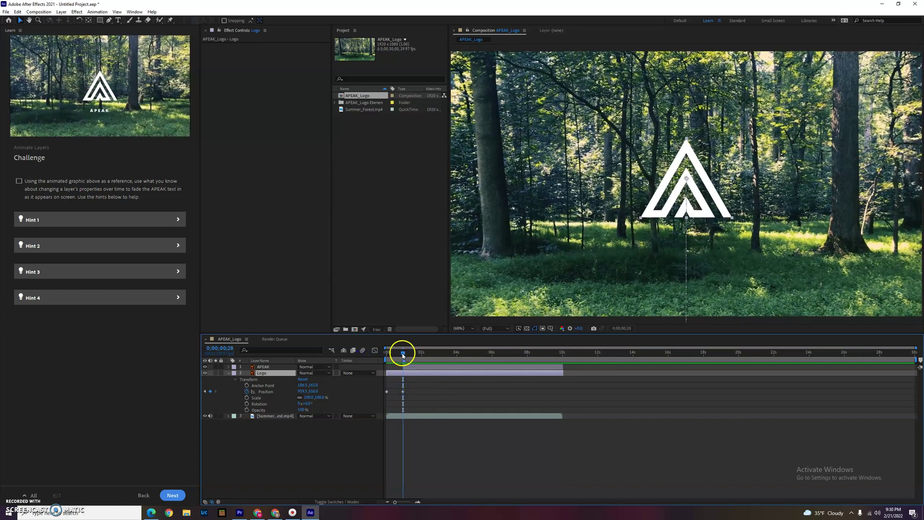
pyautogui.moveTo(404, 355); pyautogui.dragTo(404, 355)
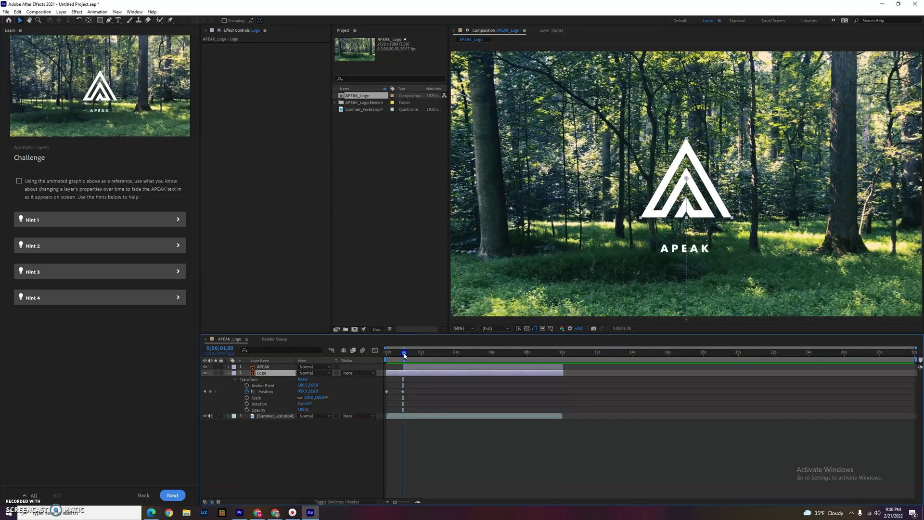
# Select the APEAK text layer, reveal its Transform properties, and enable Opacity keyframing.
pyautogui.click(264, 367)
pyautogui.click(229, 373)
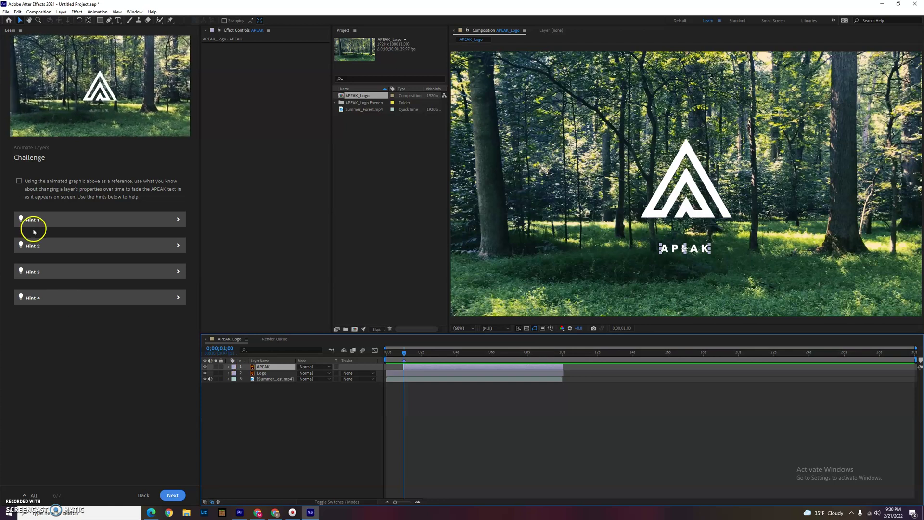
pyautogui.click(229, 367)
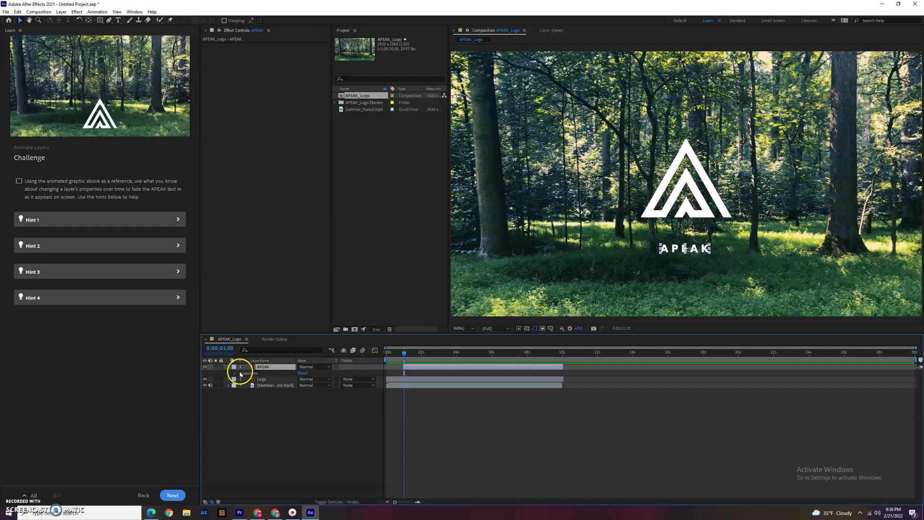
pyautogui.click(235, 373)
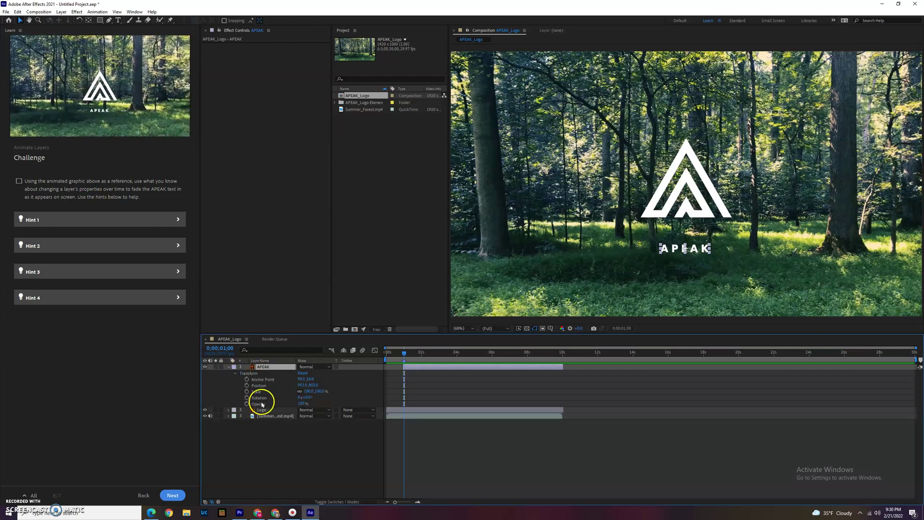
pyautogui.click(247, 404)
# Set an APEAK Opacity keyframe of 0% at the one-second mark.
pyautogui.moveTo(400, 355); pyautogui.dragTo(414, 353)
pyautogui.click(404, 354)
pyautogui.click(404, 396)
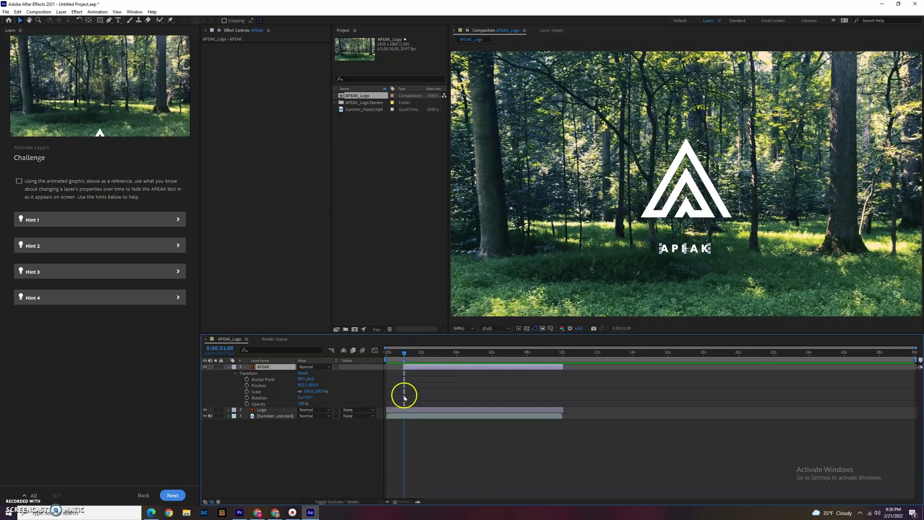
pyautogui.click(247, 404)
pyautogui.moveTo(302, 403); pyautogui.dragTo(290, 403)
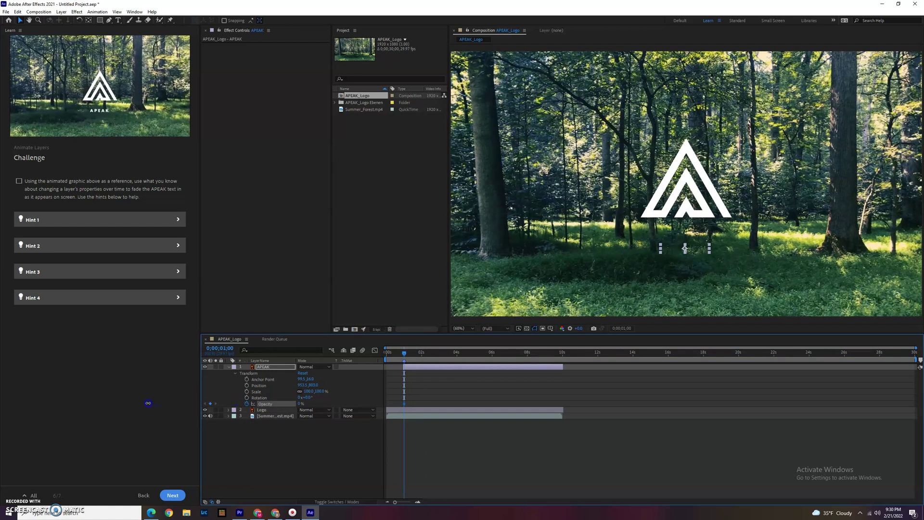
# Set APEAK Opacity to 100% near 2;13, preview the fade-in, and finish the challenge.
pyautogui.press('space')
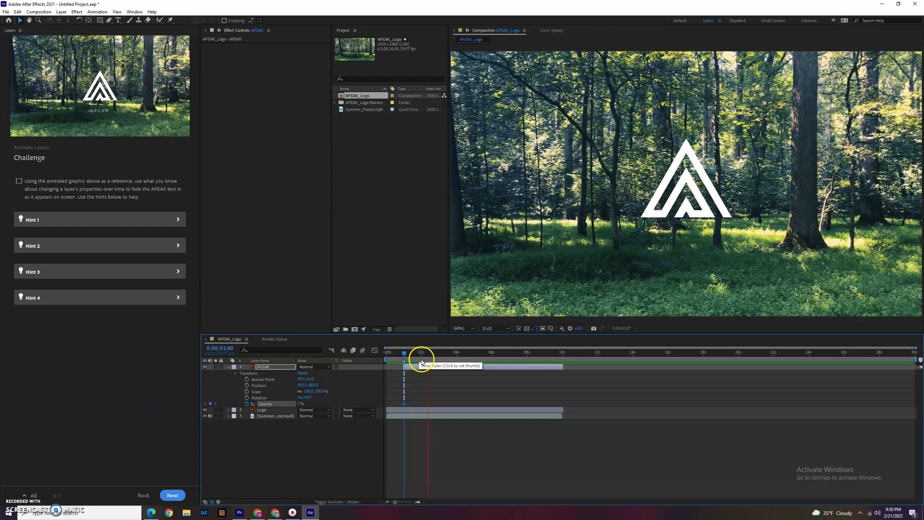
pyautogui.press('space')
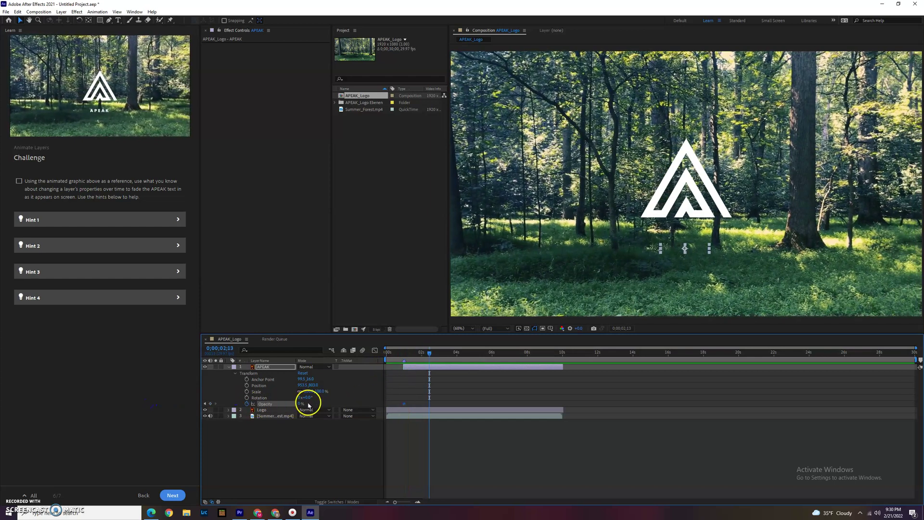
pyautogui.moveTo(297, 402); pyautogui.dragTo(331, 403)
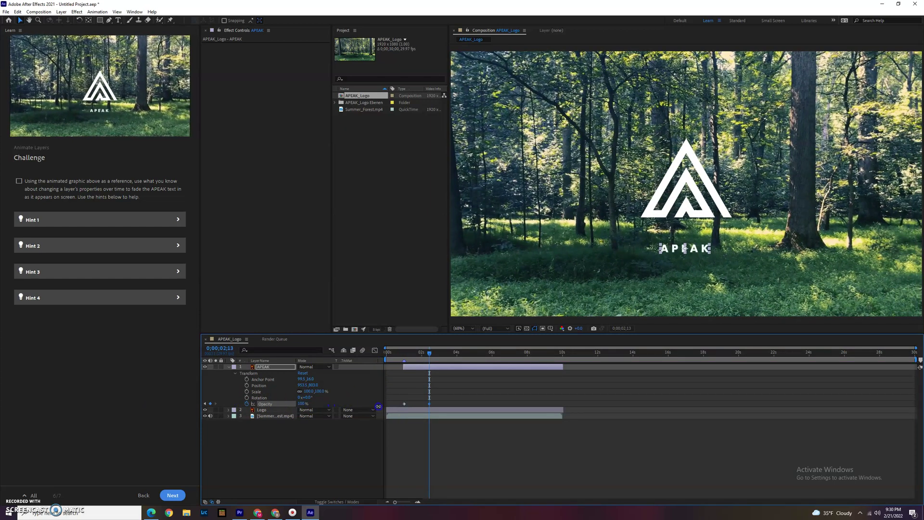
pyautogui.click(443, 365)
pyautogui.moveTo(427, 354); pyautogui.dragTo(370, 362)
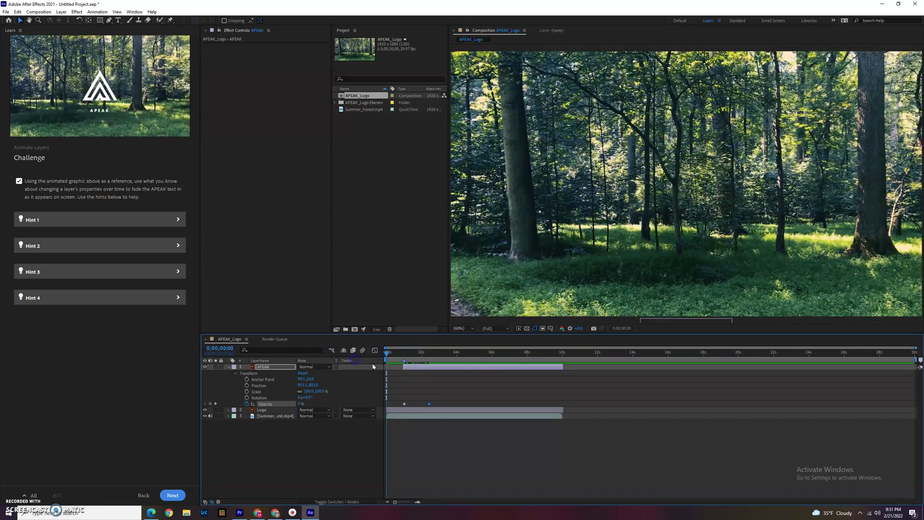
pyautogui.press('space')
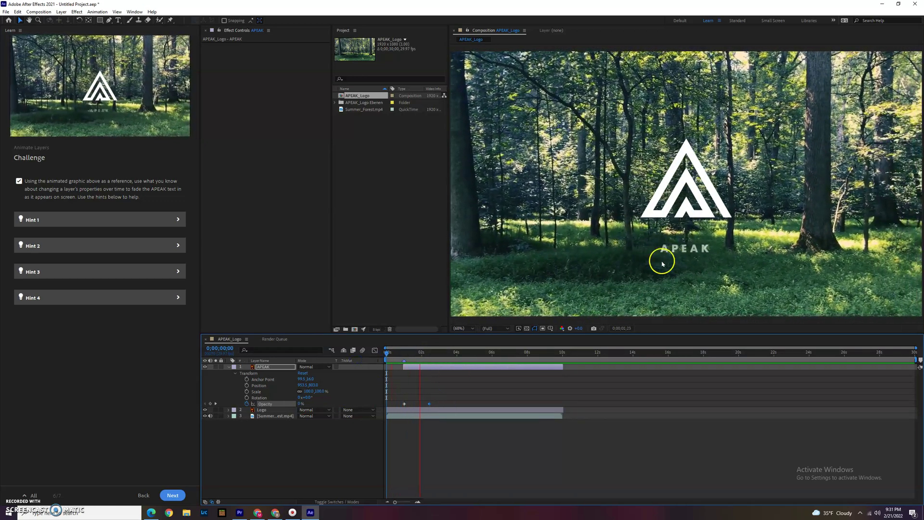
pyautogui.press('space')
pyautogui.click(170, 501)
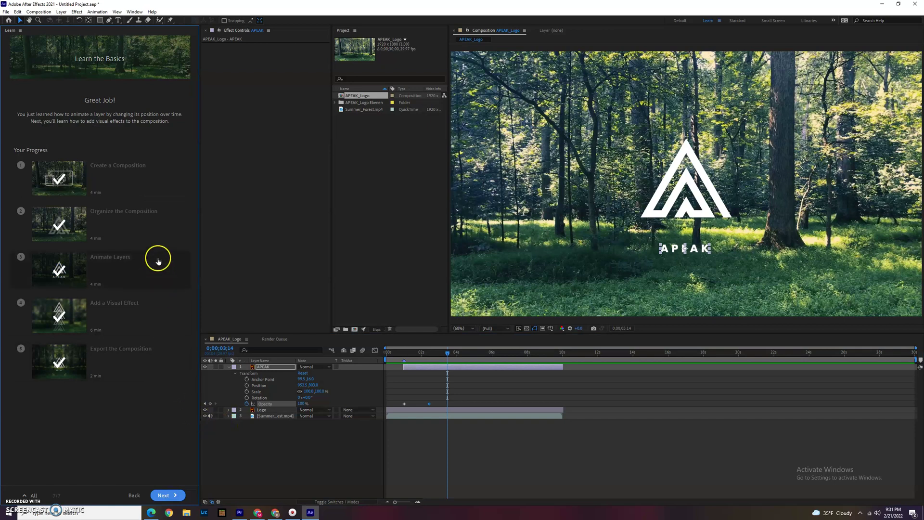
# Load the Adding a Blur Effect lesson without saving, select Summer_Forest.mp4, and open Effect > Blur & Sharpen.
pyautogui.click(156, 311)
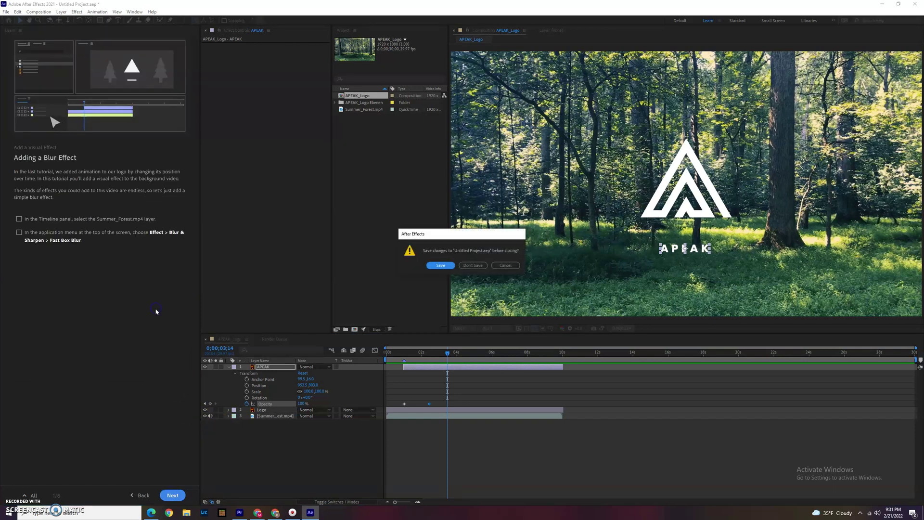
pyautogui.click(472, 266)
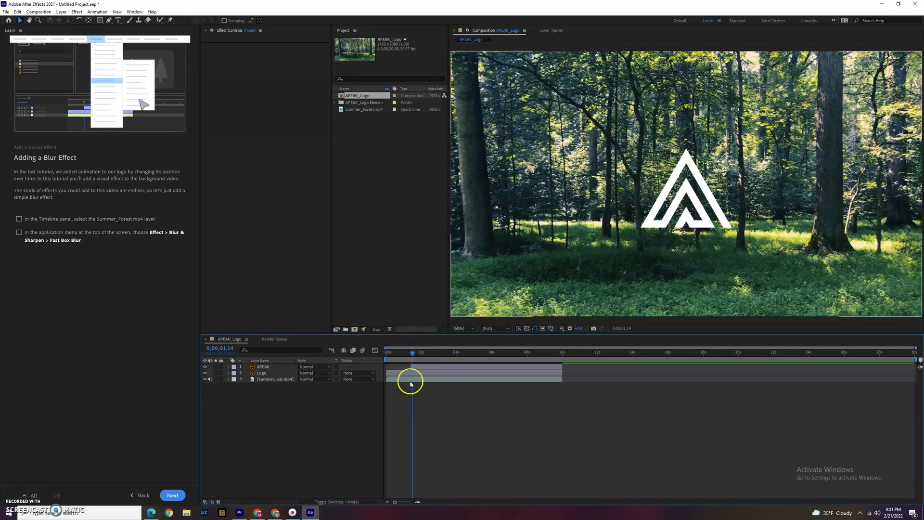
pyautogui.click(276, 379)
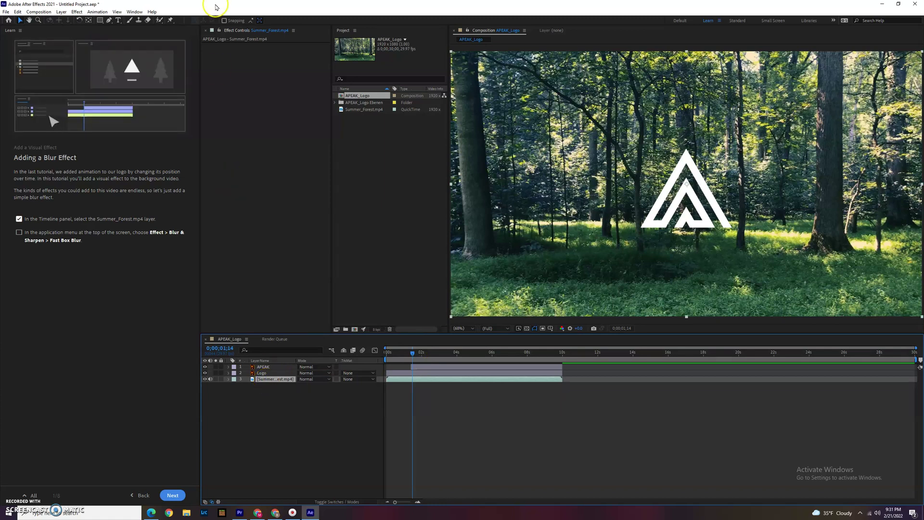
pyautogui.click(76, 13)
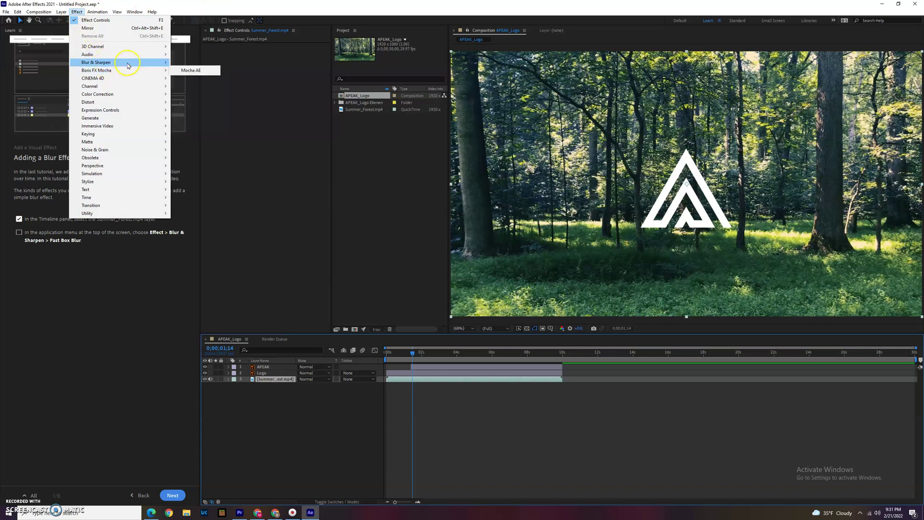
pyautogui.moveTo(128, 65)
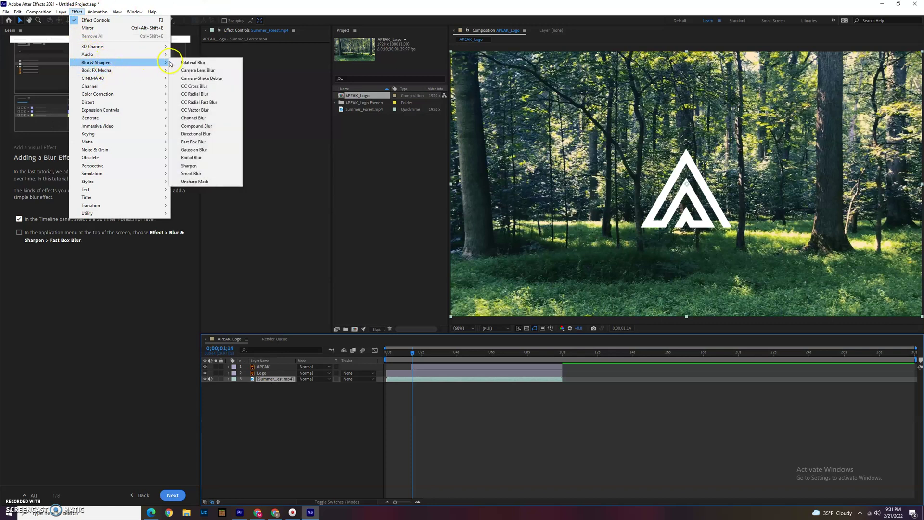
# Apply Fast Box Blur to the forest video and advance to the next tutorial step.
pyautogui.click(207, 142)
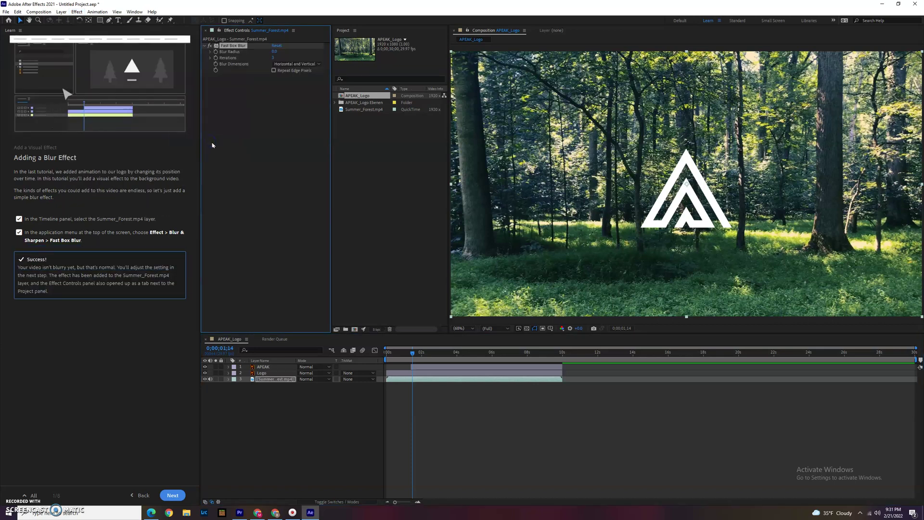
pyautogui.moveTo(412, 354); pyautogui.dragTo(393, 355)
pyautogui.click(401, 382)
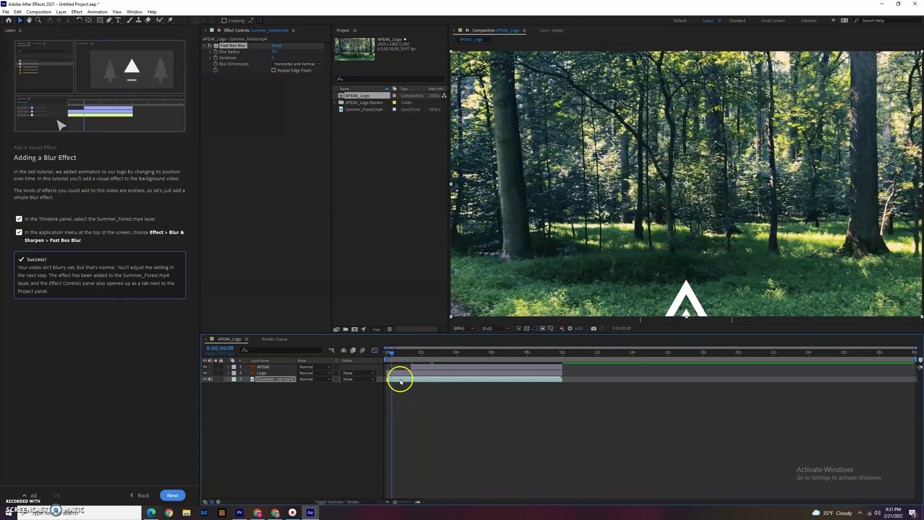
pyautogui.click(230, 381)
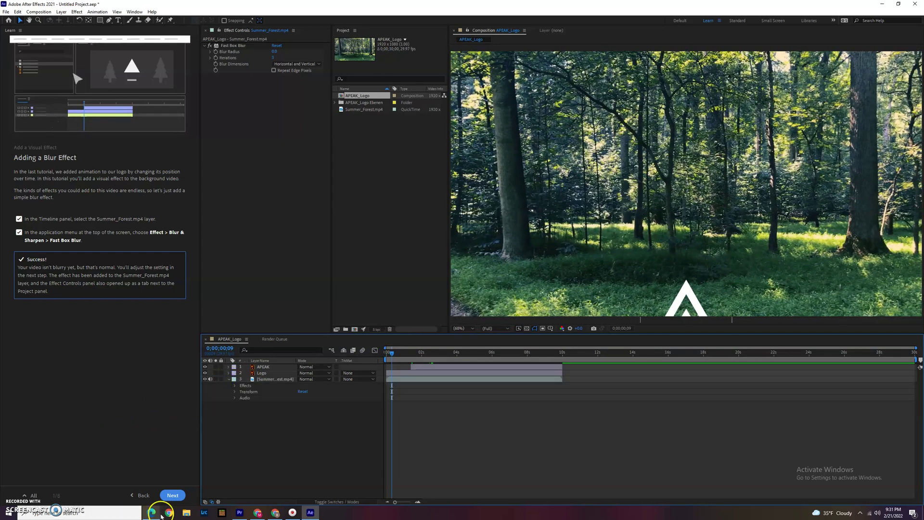
pyautogui.click(176, 496)
# Expand Summer_Forest.mp4's Fast Box Blur and scrub Blur Radius upward at the composition start.
pyautogui.click(223, 398)
pyautogui.click(274, 380)
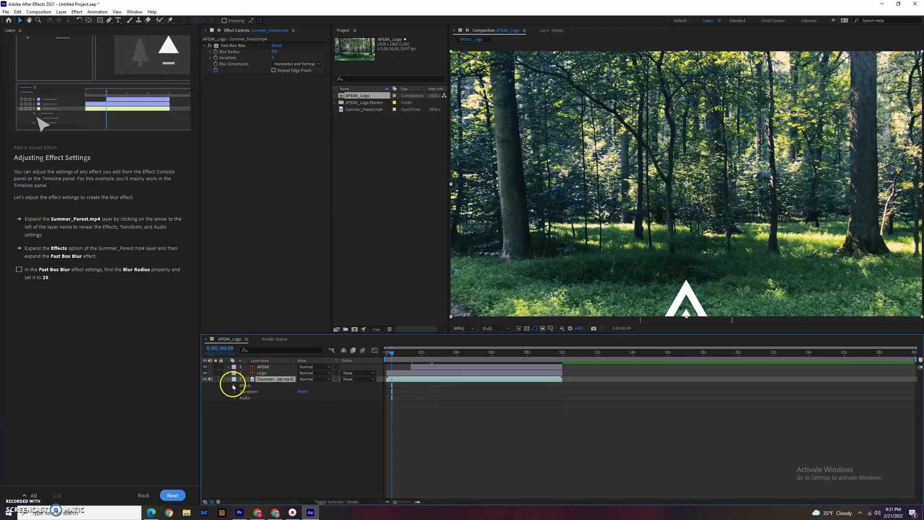
pyautogui.click(253, 392)
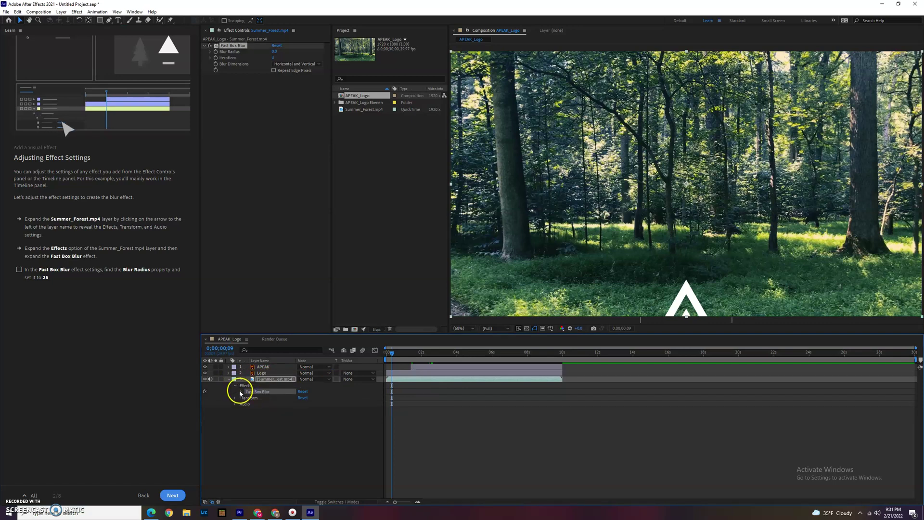
pyautogui.click(240, 392)
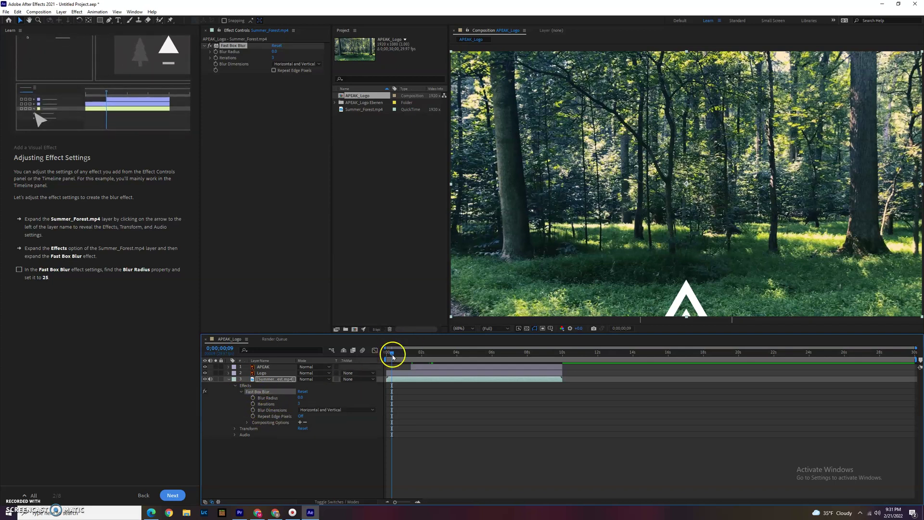
pyautogui.moveTo(390, 351); pyautogui.dragTo(386, 352)
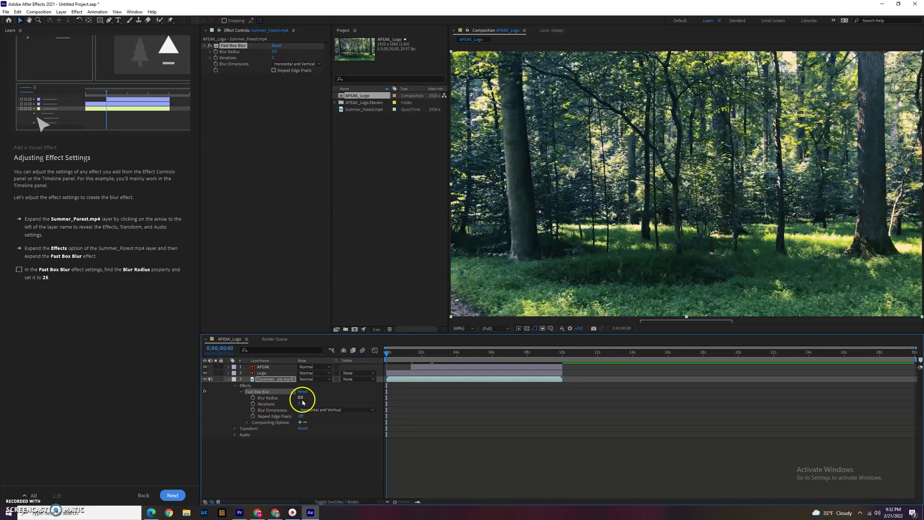
pyautogui.moveTo(301, 399); pyautogui.dragTo(309, 395)
# Enter Blur Radius 25, preview the logo over the blurred forest, and advance to 'Adding Keyframes to Animate Effects'.
pyautogui.click(304, 397)
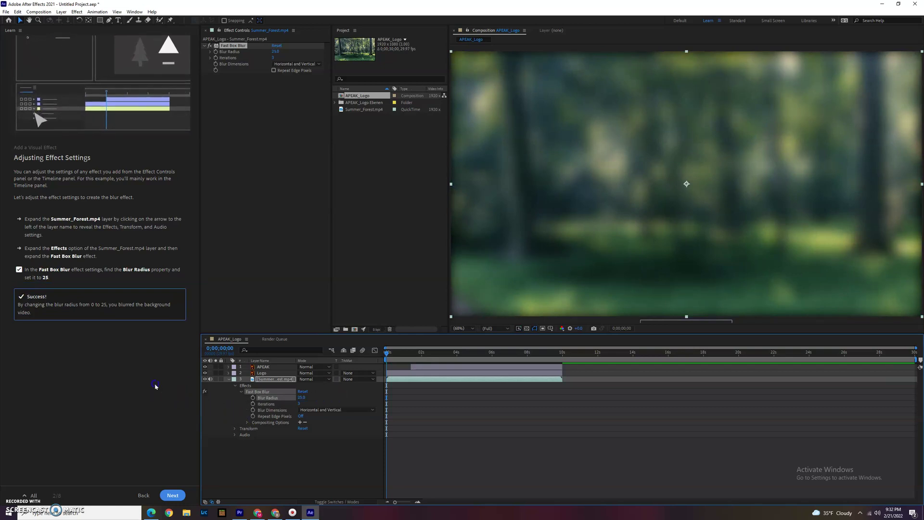
pyautogui.press('space')
pyautogui.press('space')
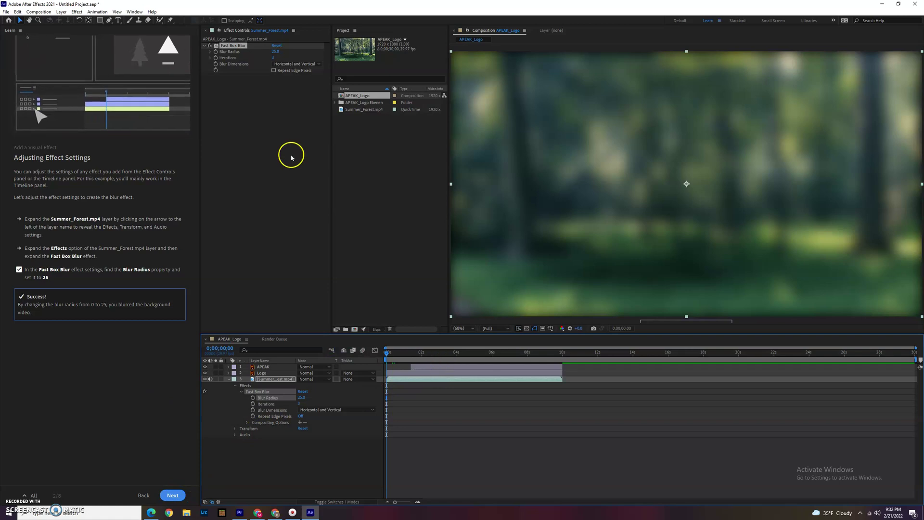
pyautogui.click(362, 97)
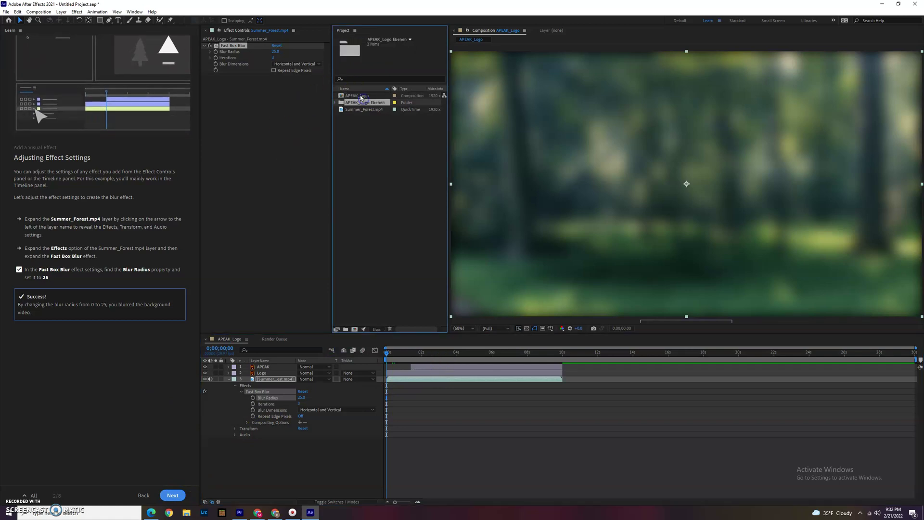
pyautogui.click(392, 357)
pyautogui.press('space')
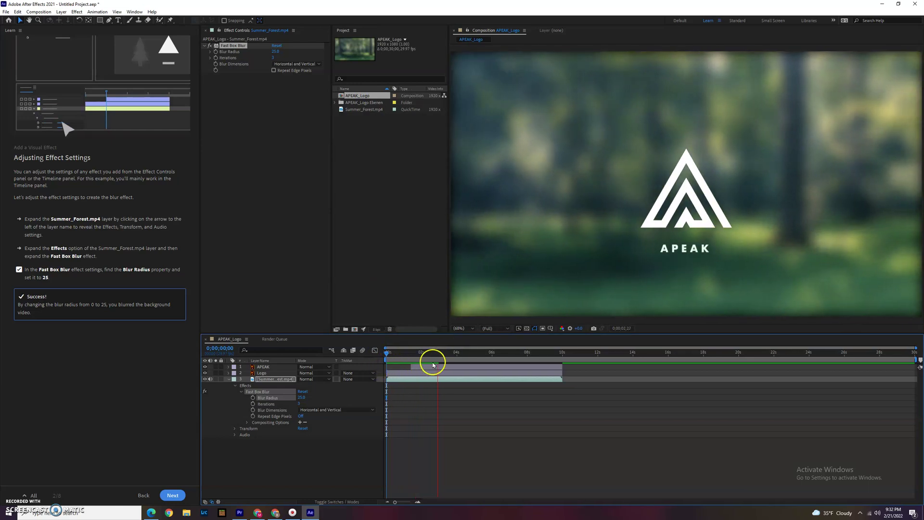
pyautogui.press('space')
pyautogui.press('space')
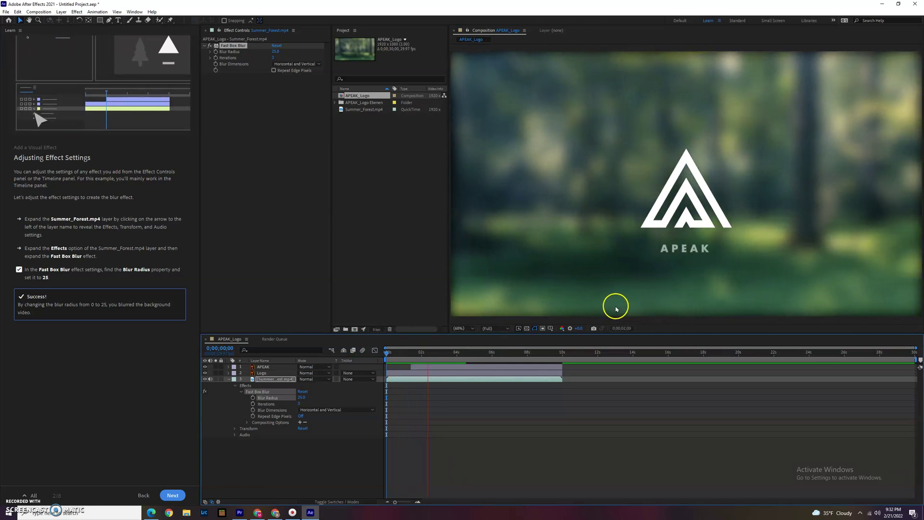
pyautogui.press('space')
pyautogui.click(173, 494)
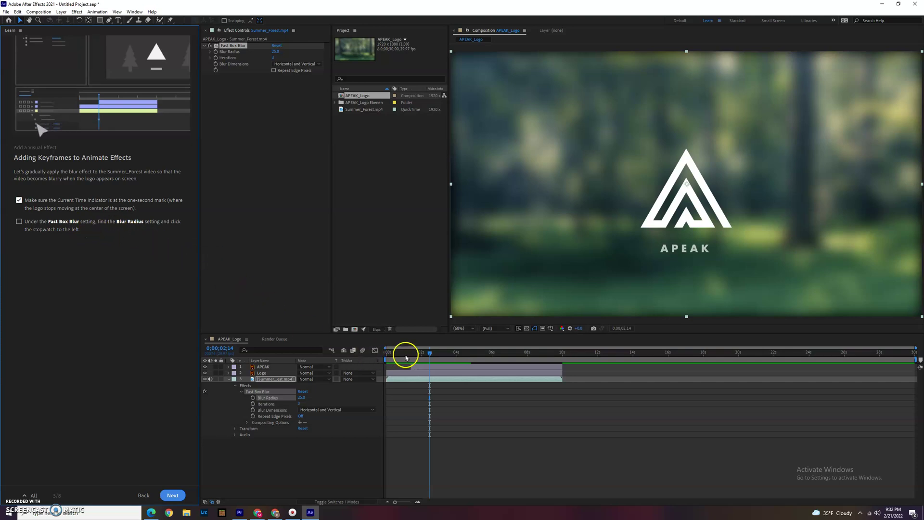
# Keyframe Blur Radius 25 at about one second and 0 at the start, then advance the tutorial.
pyautogui.press('Home')
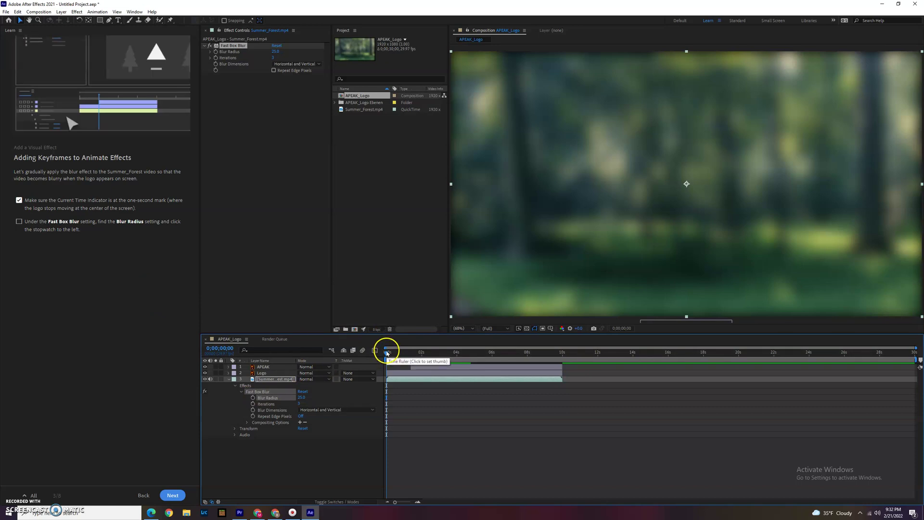
pyautogui.moveTo(387, 353); pyautogui.dragTo(411, 352)
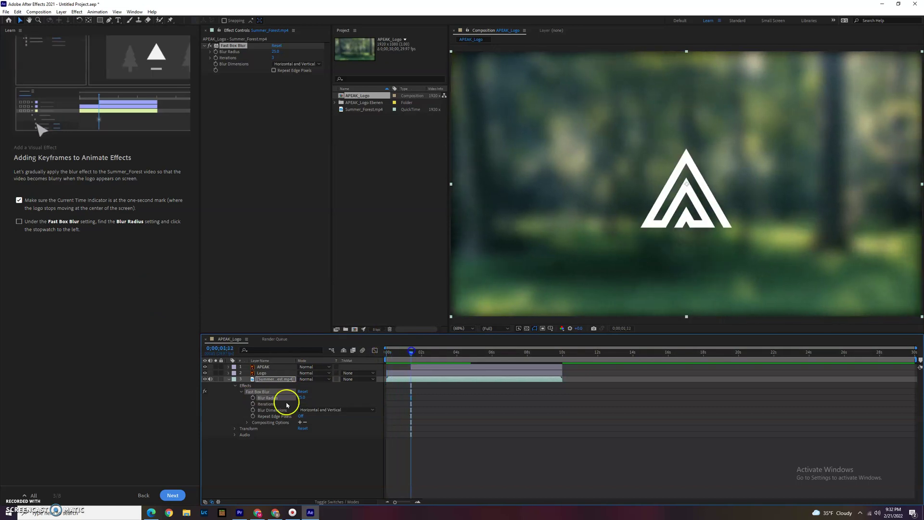
pyautogui.click(253, 398)
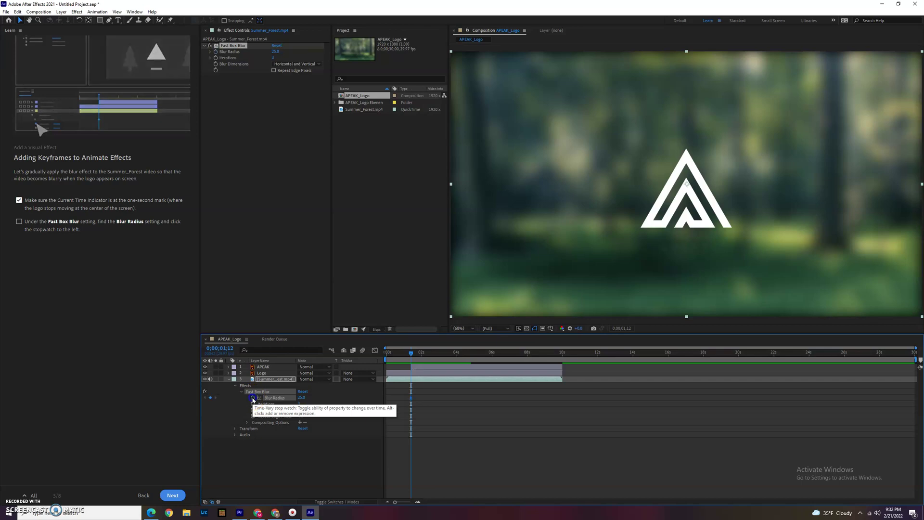
pyautogui.moveTo(411, 356); pyautogui.dragTo(341, 354)
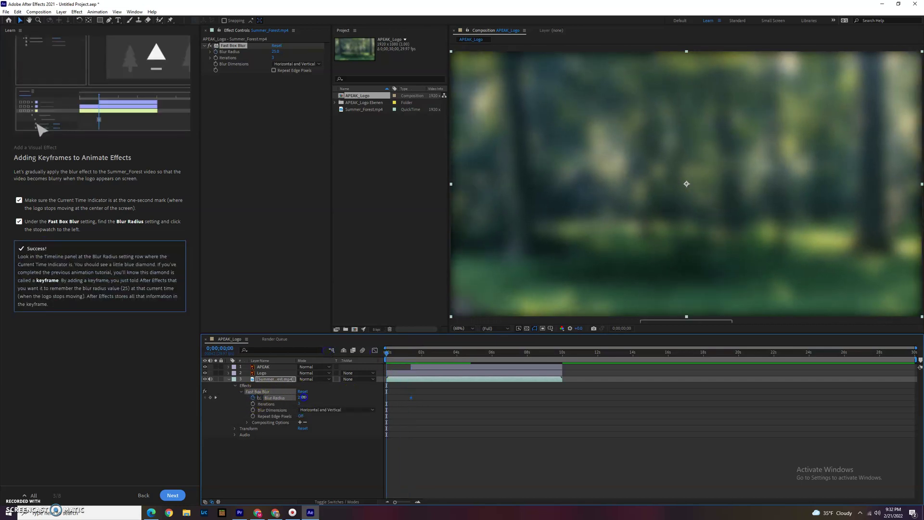
pyautogui.moveTo(299, 396); pyautogui.dragTo(208, 395)
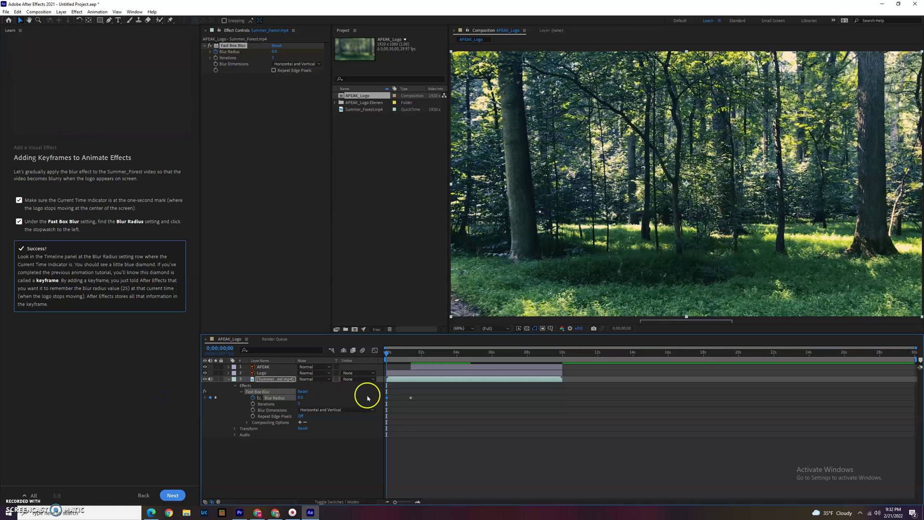
pyautogui.press('space')
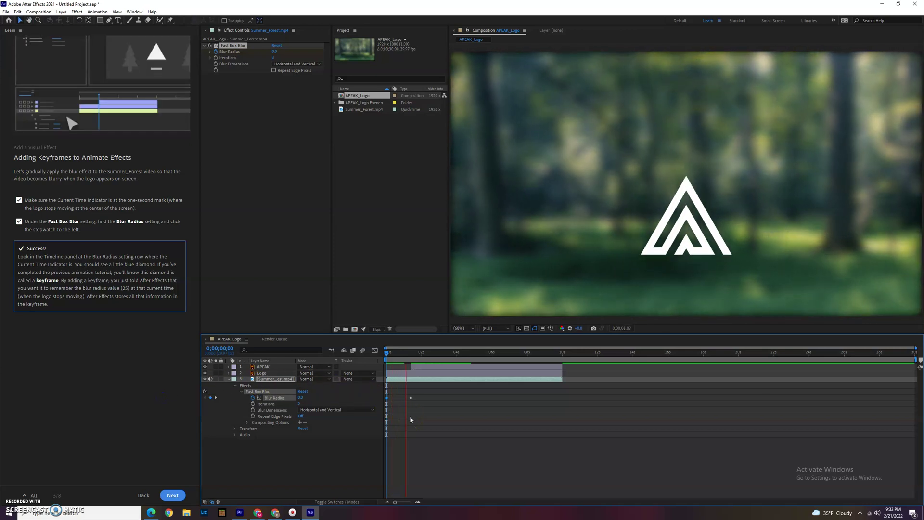
pyautogui.click(182, 496)
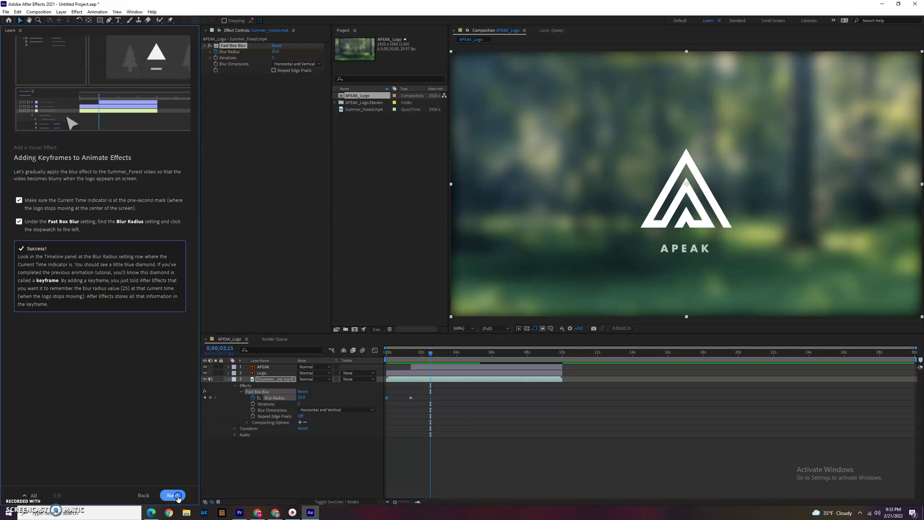
pyautogui.click(177, 497)
pyautogui.click(68, 289)
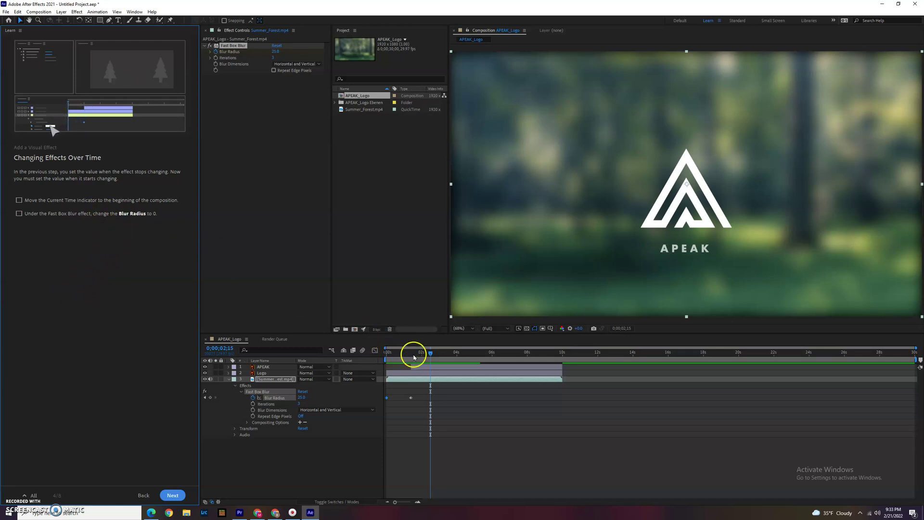
# Return to the start, preview the forest blur animating in, and advance to 'Adding Multiple Effects'.
pyautogui.moveTo(413, 353); pyautogui.dragTo(343, 355)
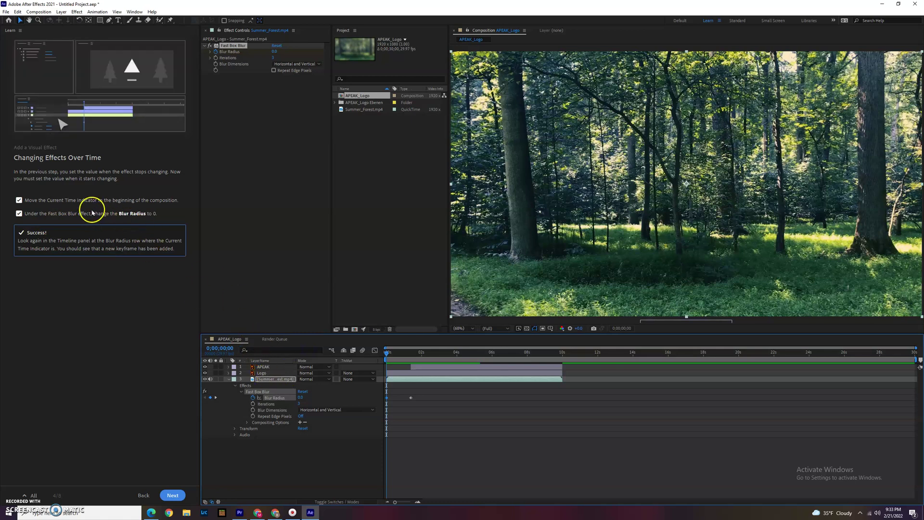
pyautogui.click(174, 494)
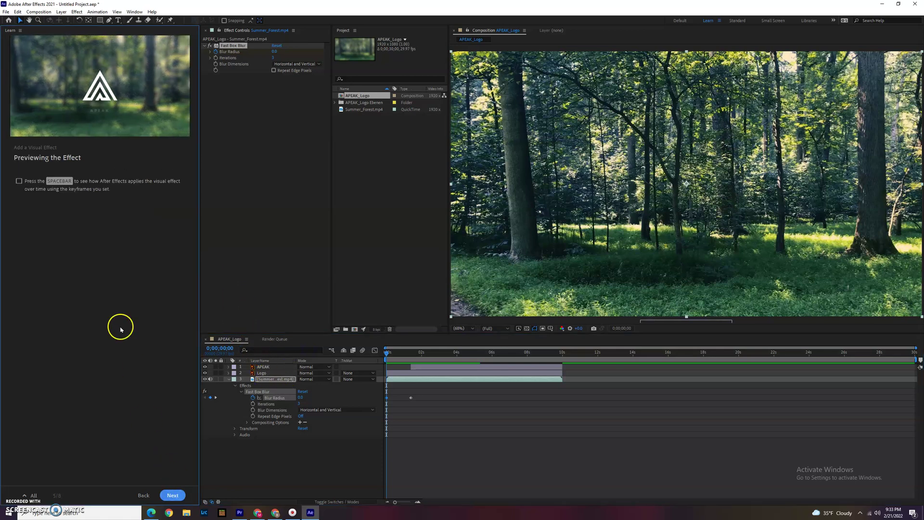
pyautogui.click(393, 353)
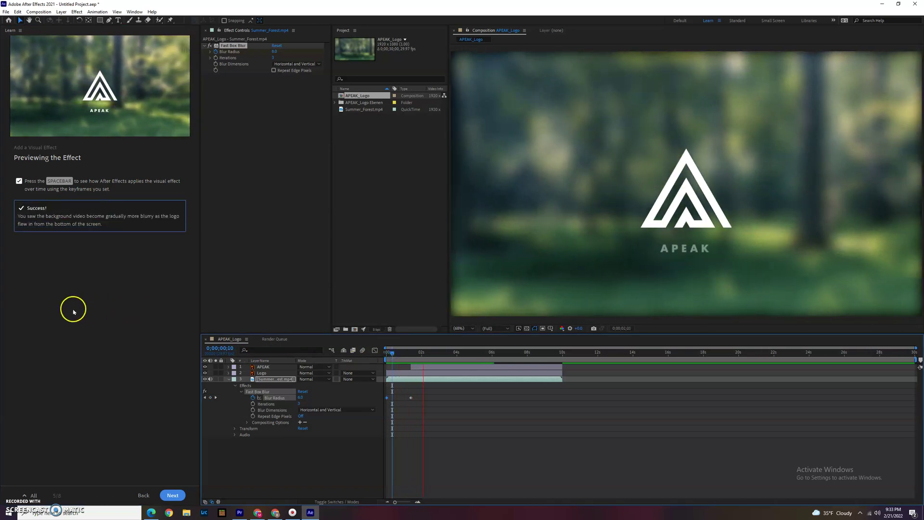
pyautogui.click(172, 495)
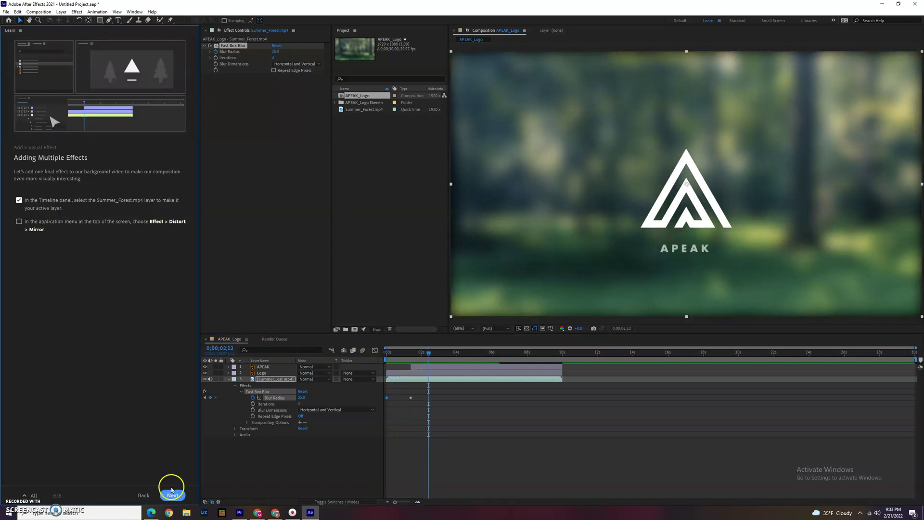
# Apply Distort > Mirror to Summer_Forest.mp4, expand its timeline settings, and advance the tutorial.
pyautogui.click(405, 357)
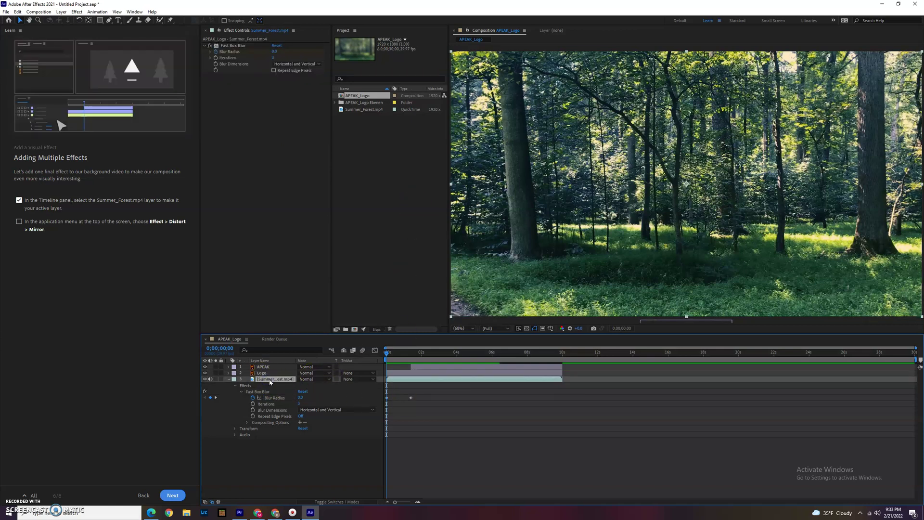
pyautogui.click(77, 11)
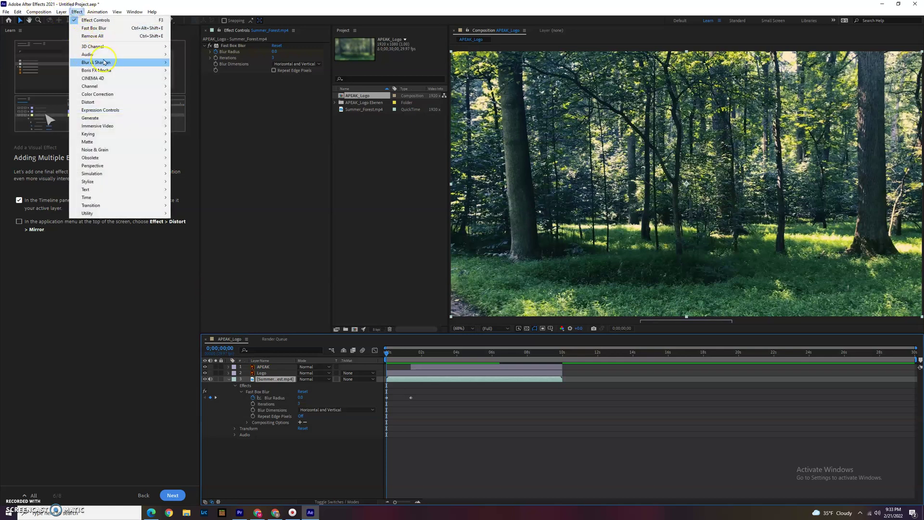
pyautogui.click(126, 103)
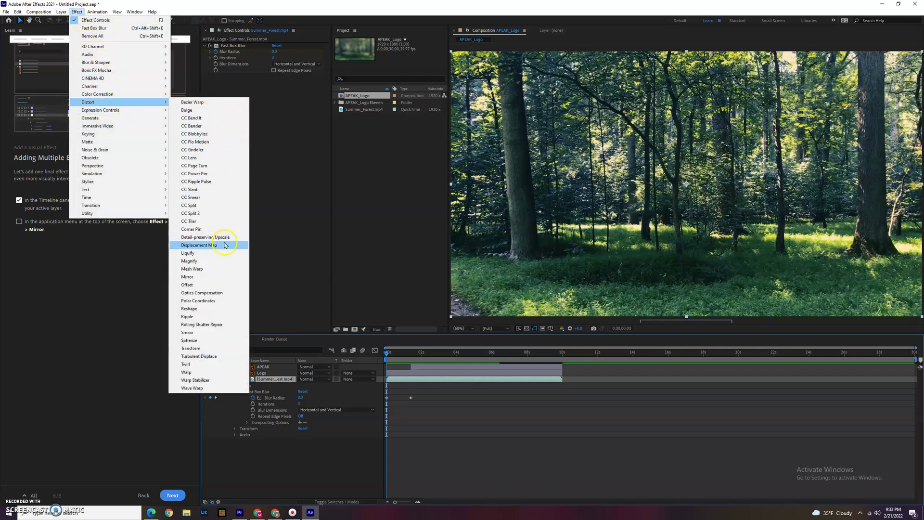
pyautogui.click(218, 278)
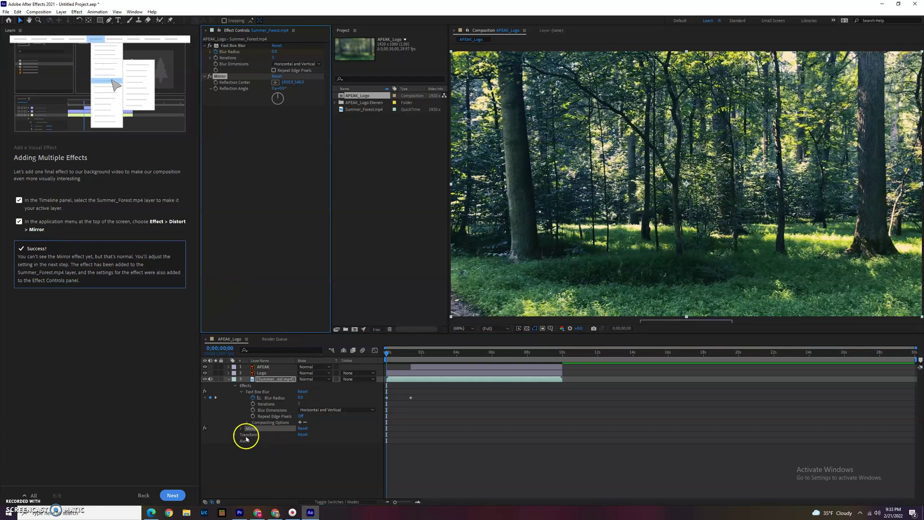
pyautogui.click(236, 429)
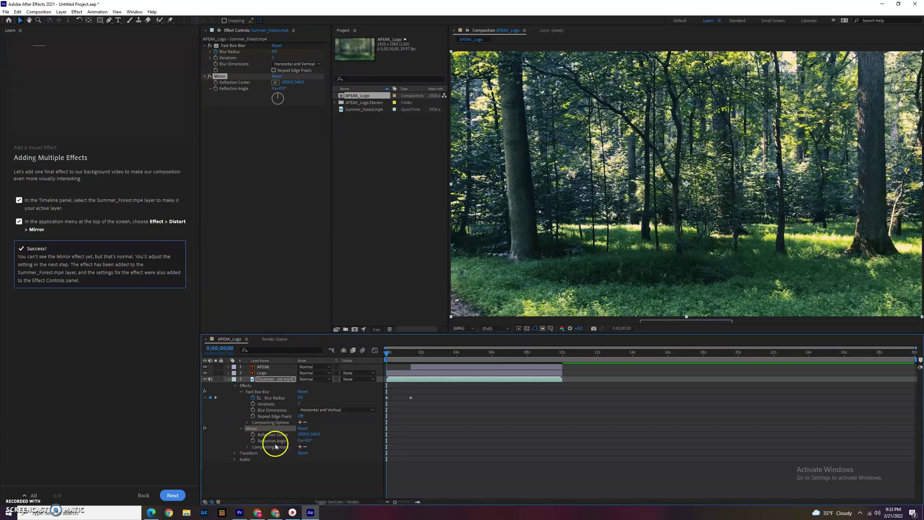
pyautogui.click(177, 497)
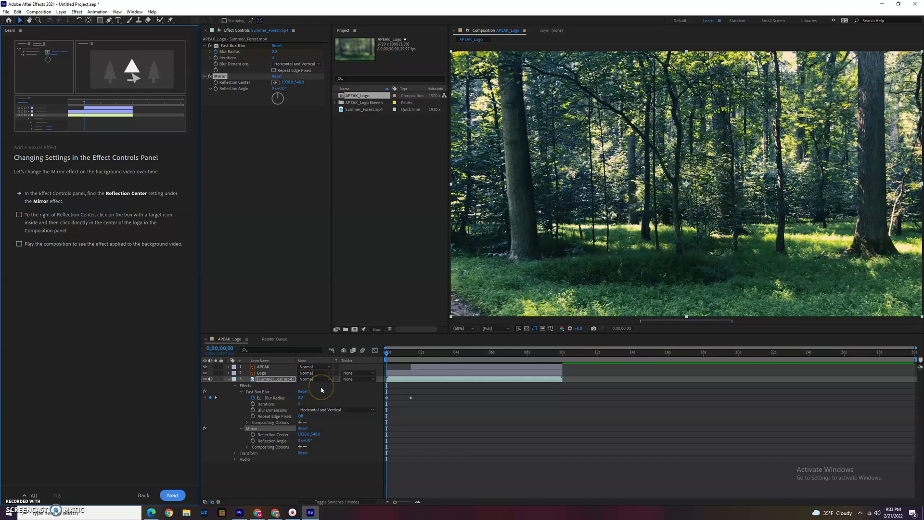
# Place the Mirror Reflection Center on the middle of the APEAK logo.
pyautogui.click(275, 83)
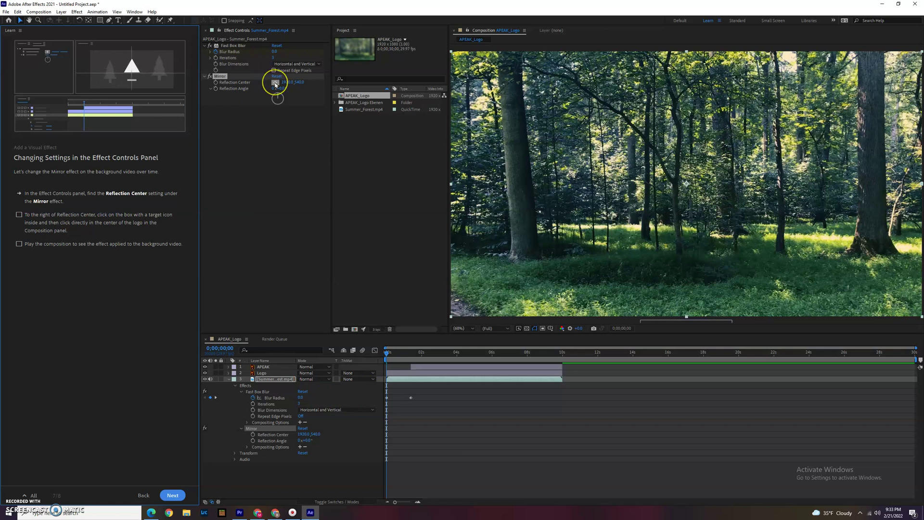
pyautogui.click(275, 83)
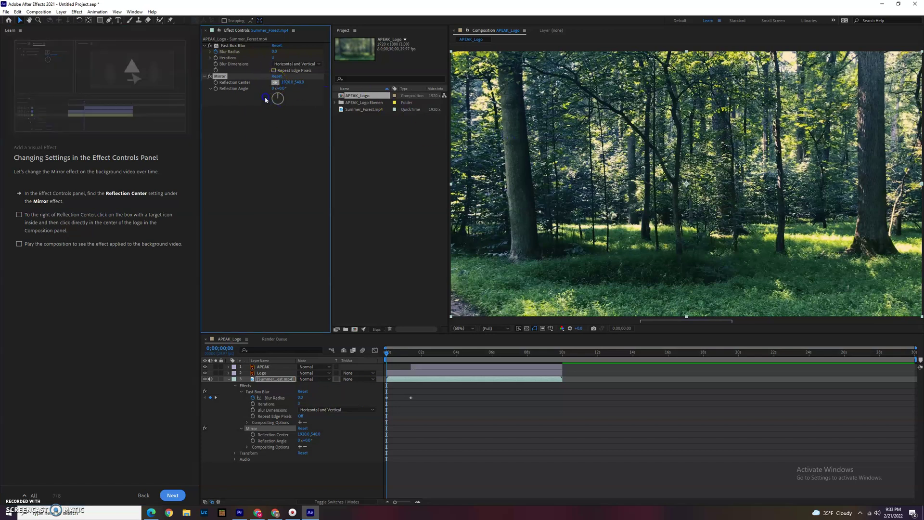
pyautogui.click(276, 84)
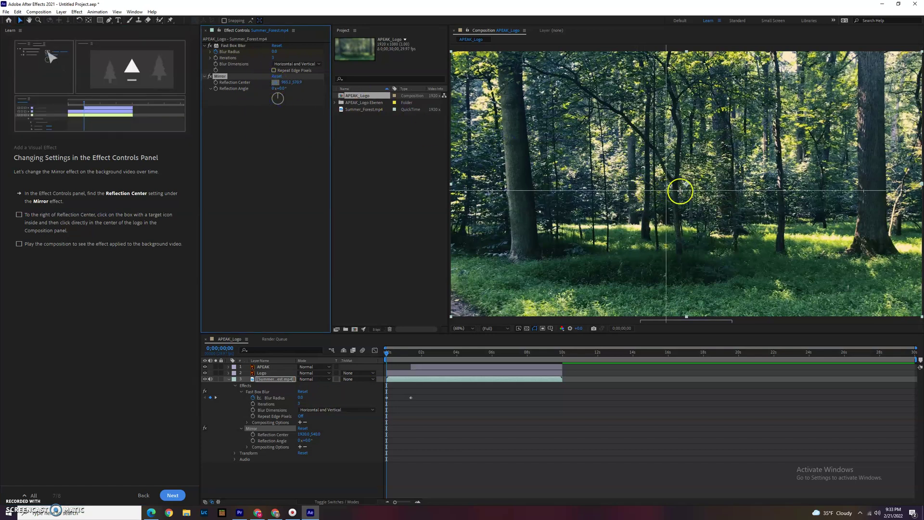
pyautogui.click(412, 354)
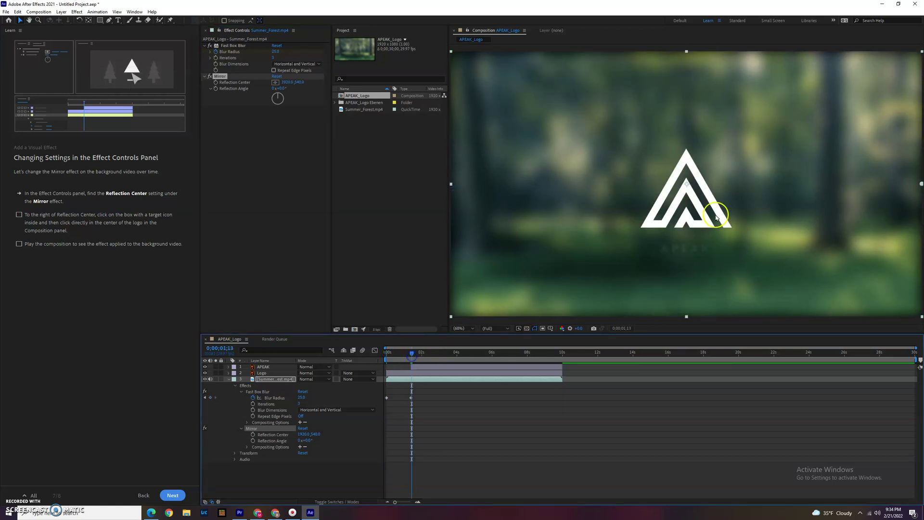
pyautogui.click(275, 83)
pyautogui.click(686, 194)
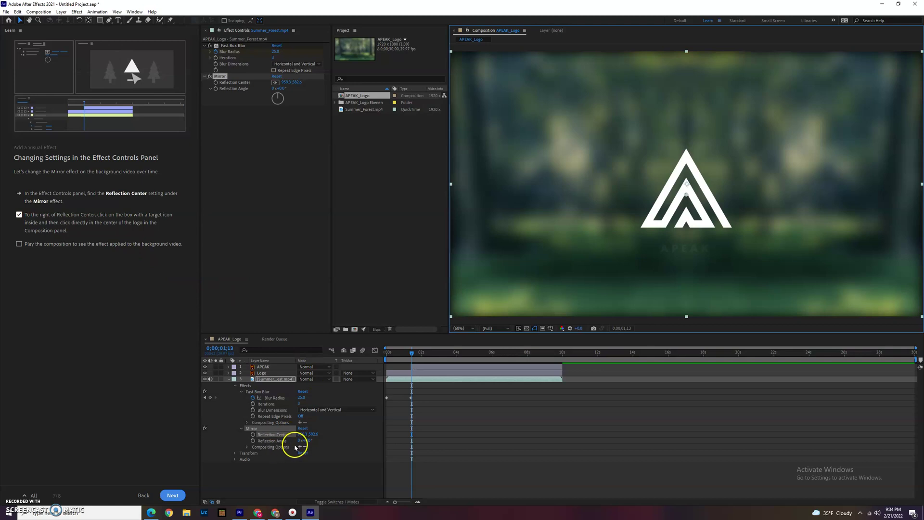
# Preview the mirrored composition from the start.
pyautogui.click(386, 359)
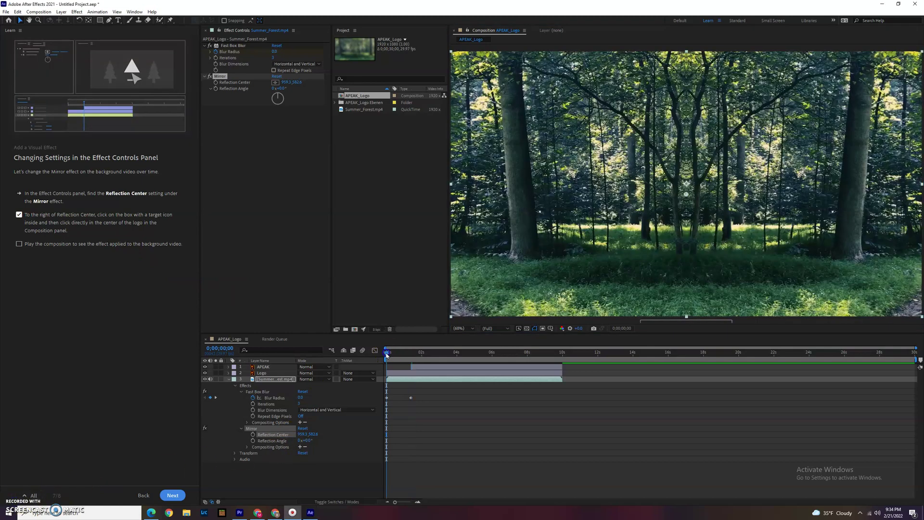
pyautogui.press('space')
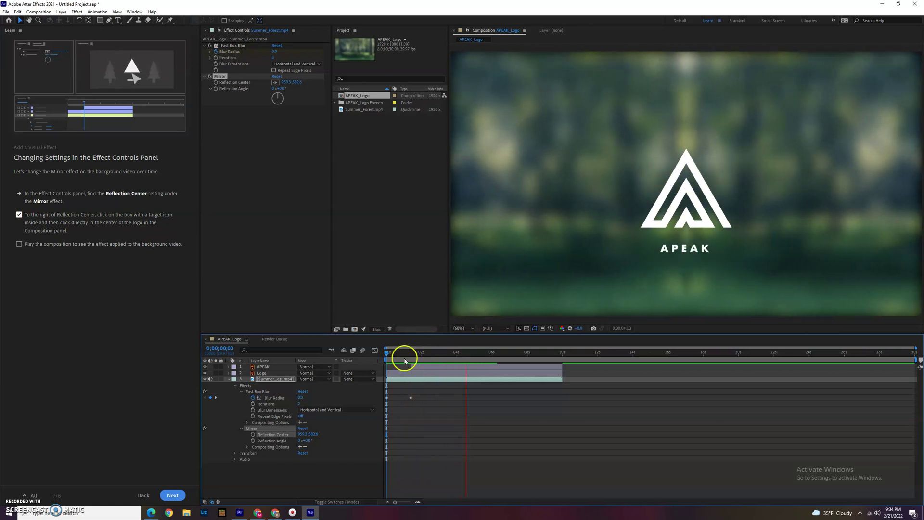
pyautogui.press('space')
# Go to the Rendering lesson without saving, then add APEAK_Logo to the Render Queue.
pyautogui.click(173, 495)
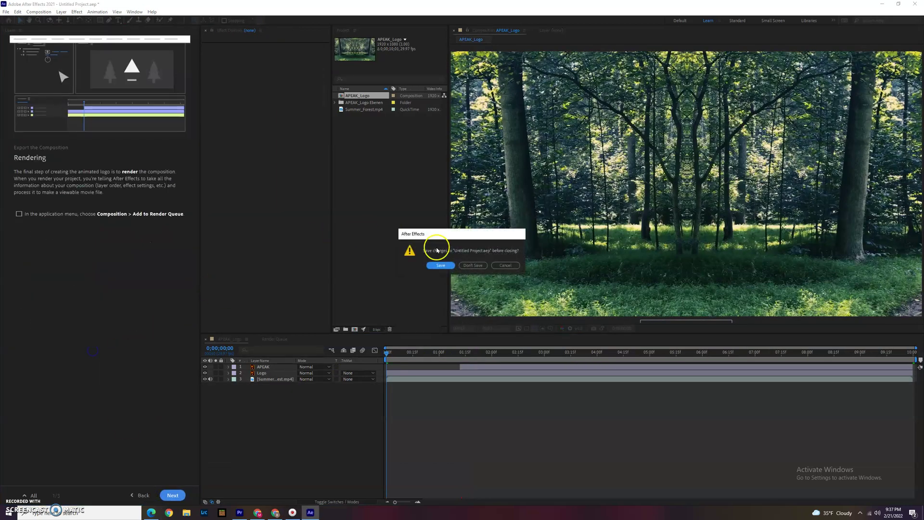
pyautogui.click(480, 264)
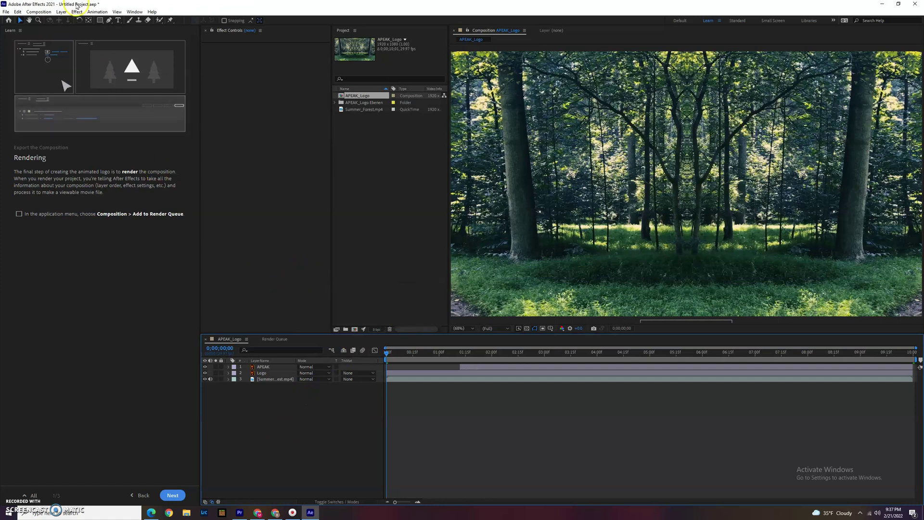
pyautogui.moveTo(462, 352); pyautogui.dragTo(532, 352)
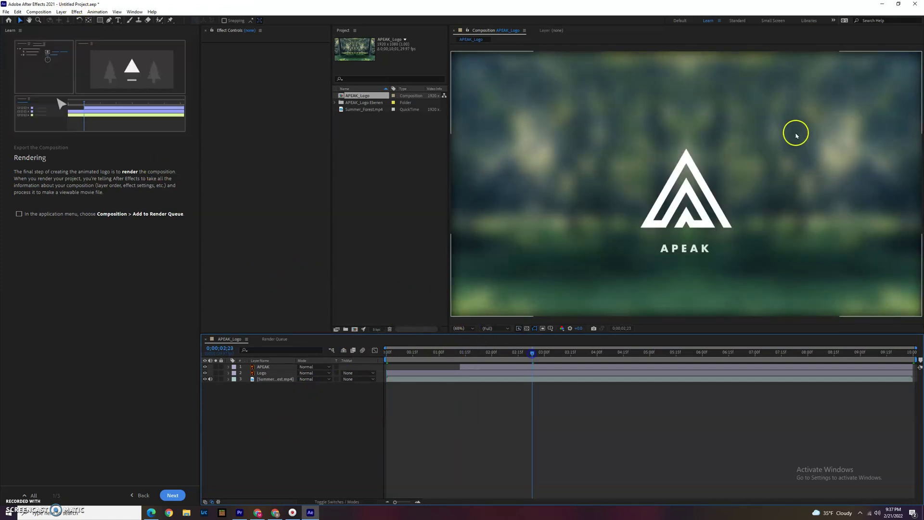
pyautogui.click(46, 13)
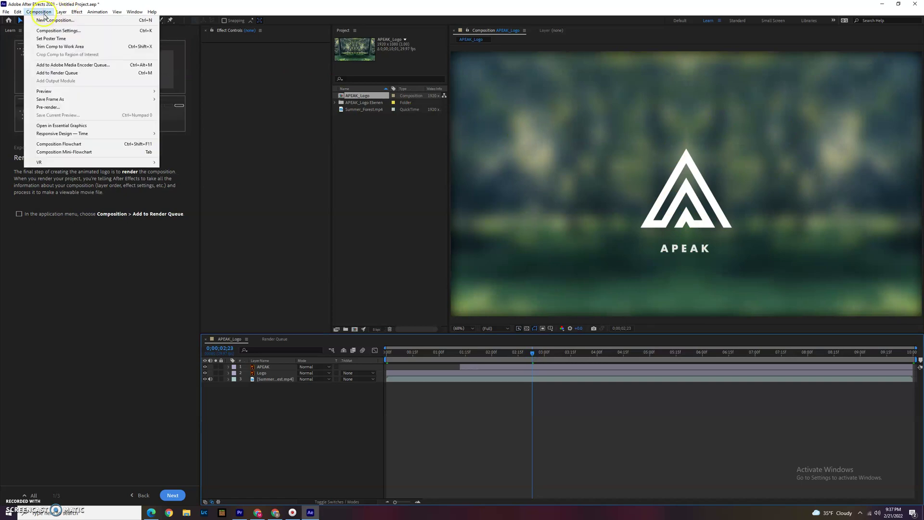
pyautogui.click(65, 72)
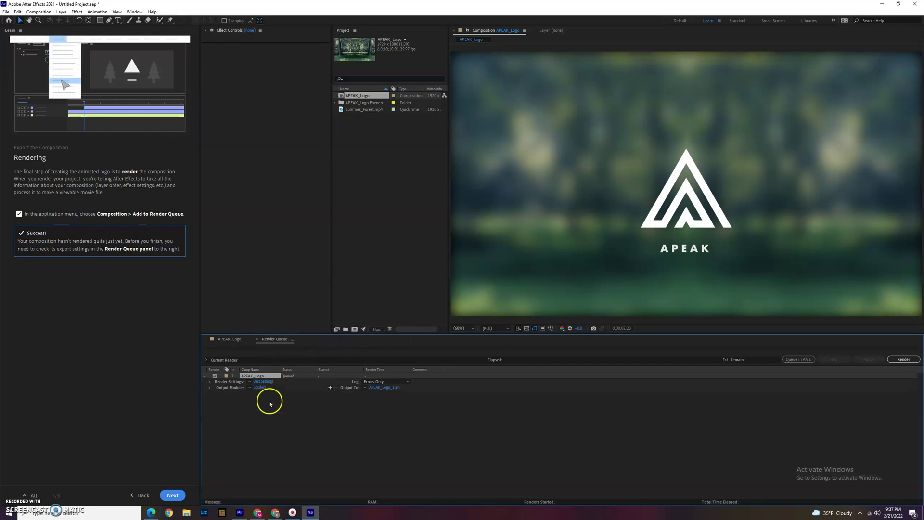
# Check Best Settings and Lossless output to APEAK_Logo_1.avi, then render the queued composition.
pyautogui.click(250, 382)
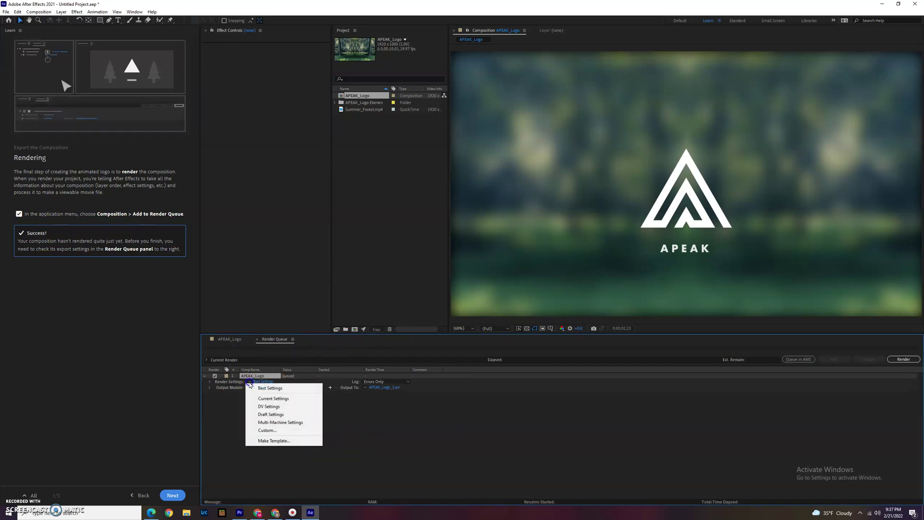
pyautogui.click(210, 381)
pyautogui.click(209, 382)
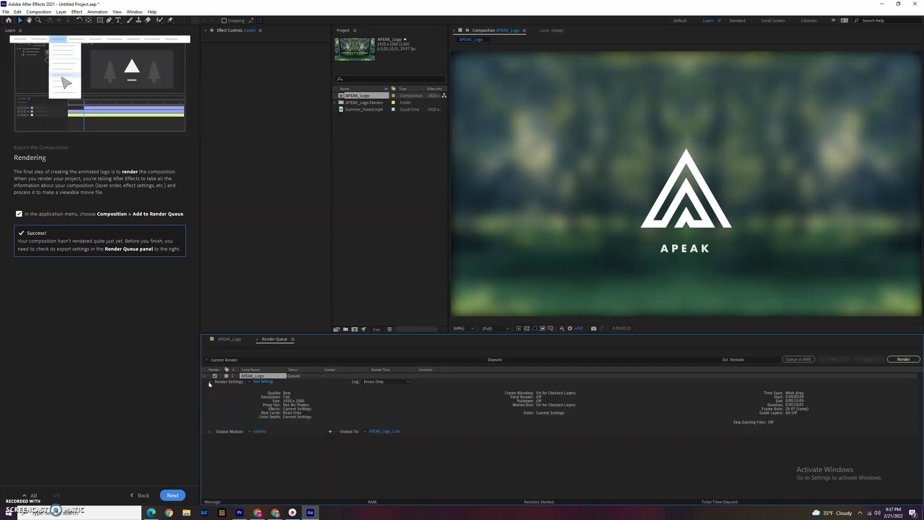
pyautogui.click(210, 382)
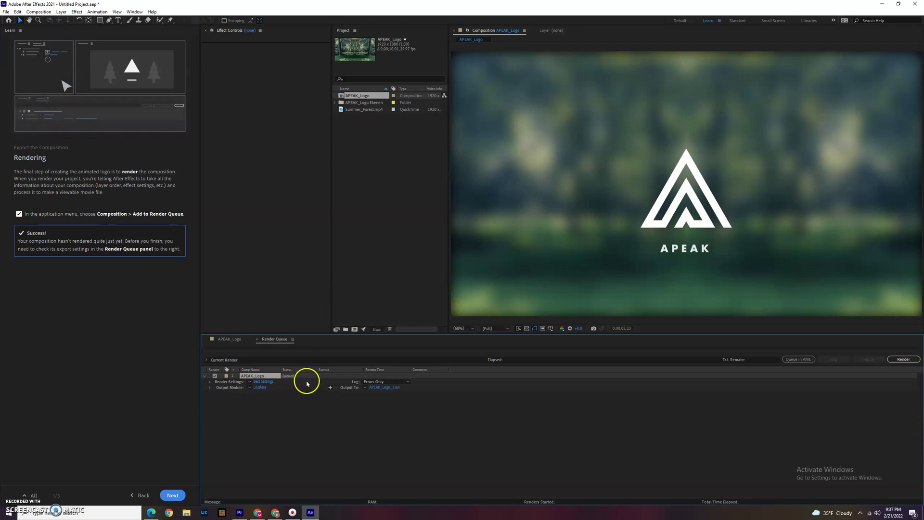
pyautogui.click(381, 387)
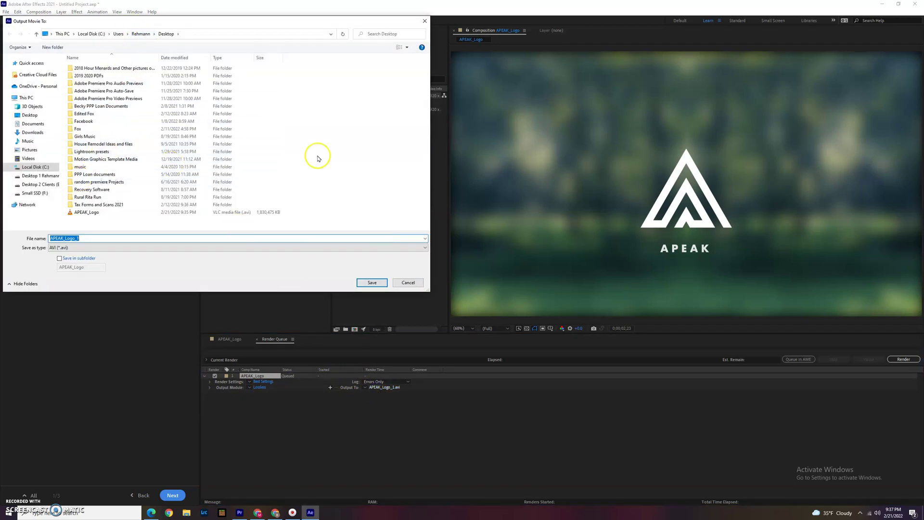
pyautogui.click(408, 284)
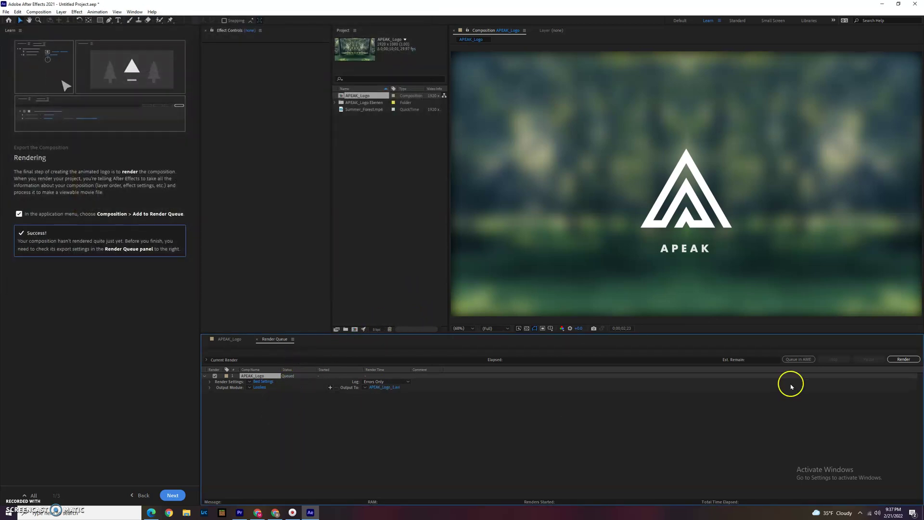
pyautogui.click(903, 359)
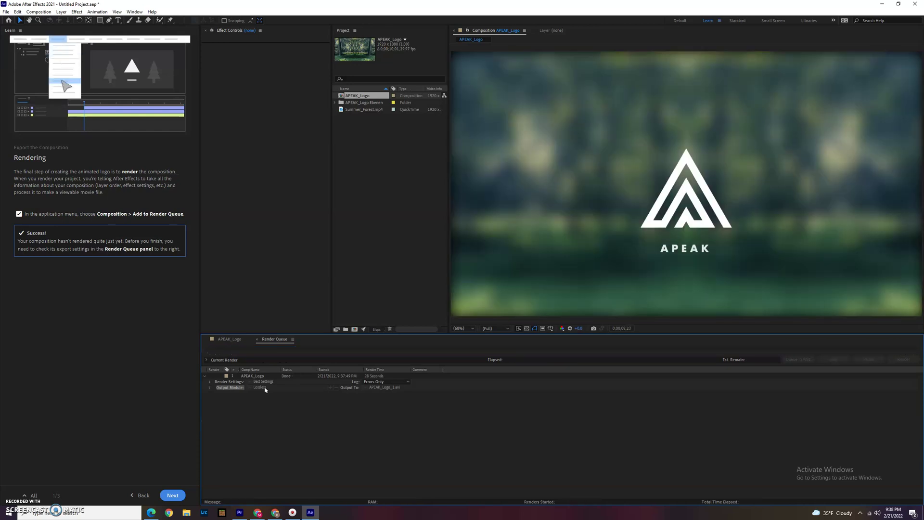
# Advance the Learn panel to the tutorial's Great Job completion page.
pyautogui.click(276, 388)
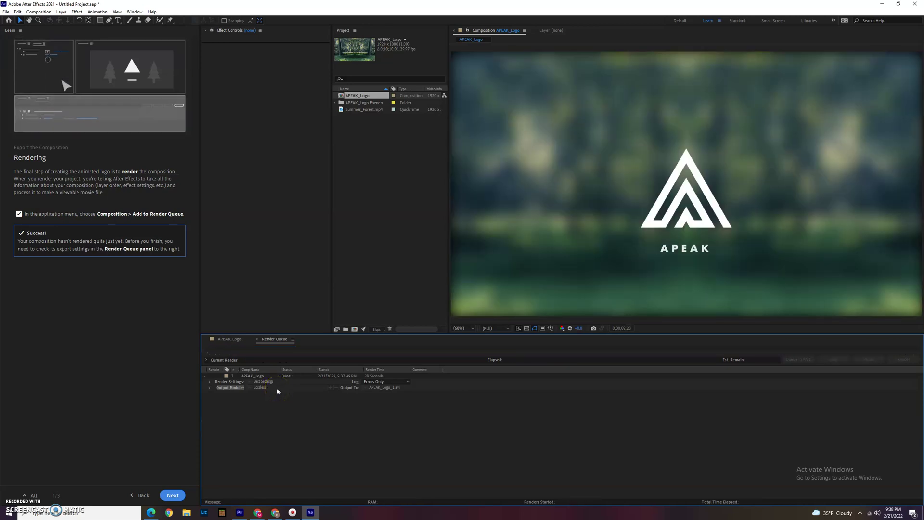
pyautogui.click(170, 496)
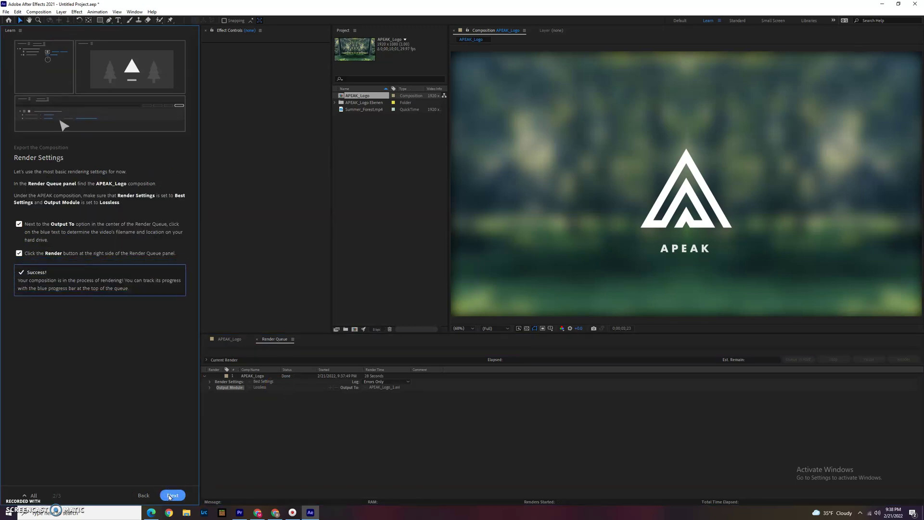
pyautogui.click(171, 496)
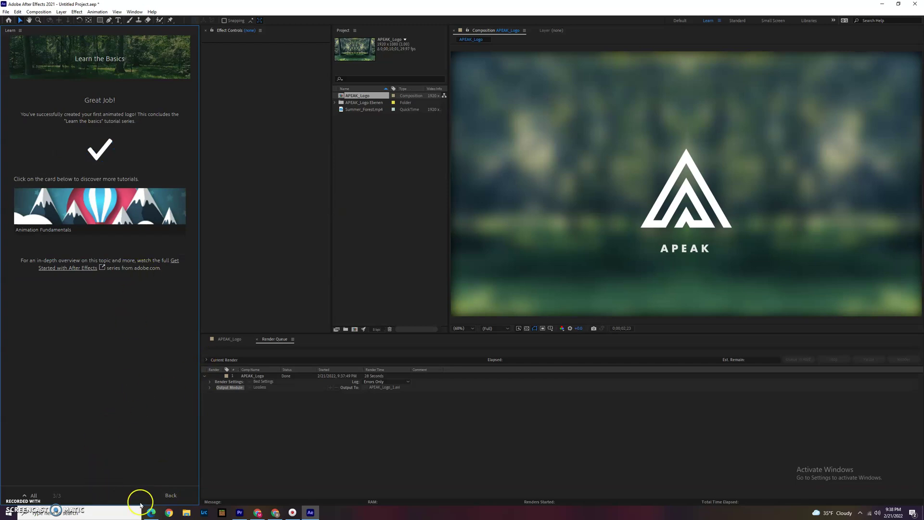
pyautogui.click(170, 496)
pyautogui.click(166, 496)
# Step back to the full After Effects Tutorials list, briefly viewing Download New Tutorials.
pyautogui.click(169, 496)
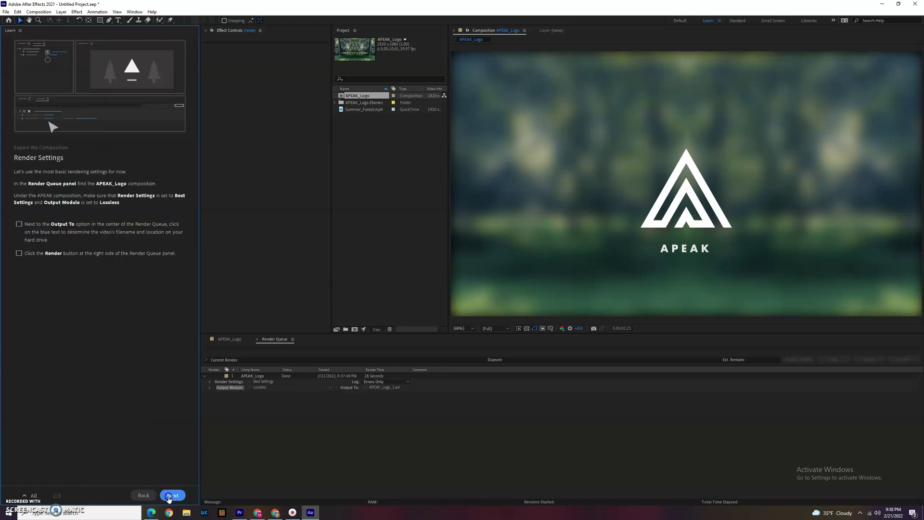
pyautogui.click(145, 497)
pyautogui.click(144, 498)
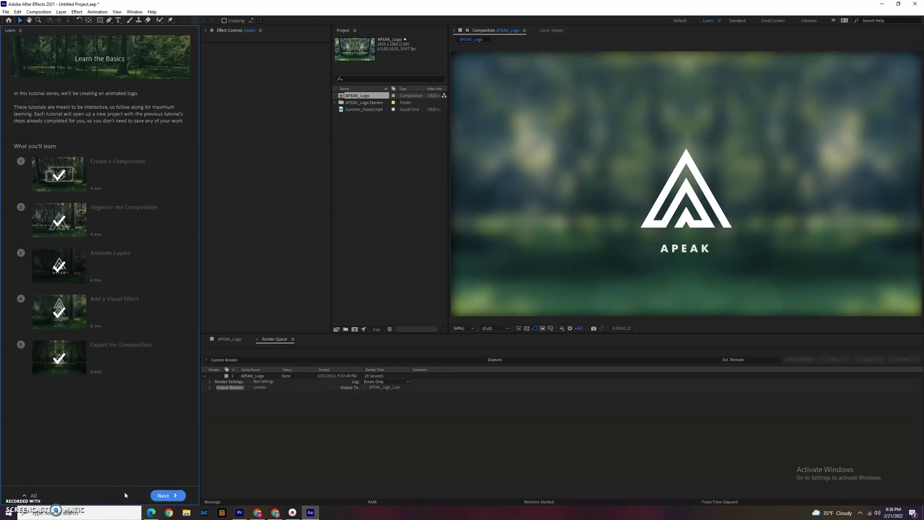
pyautogui.click(33, 496)
pyautogui.click(181, 42)
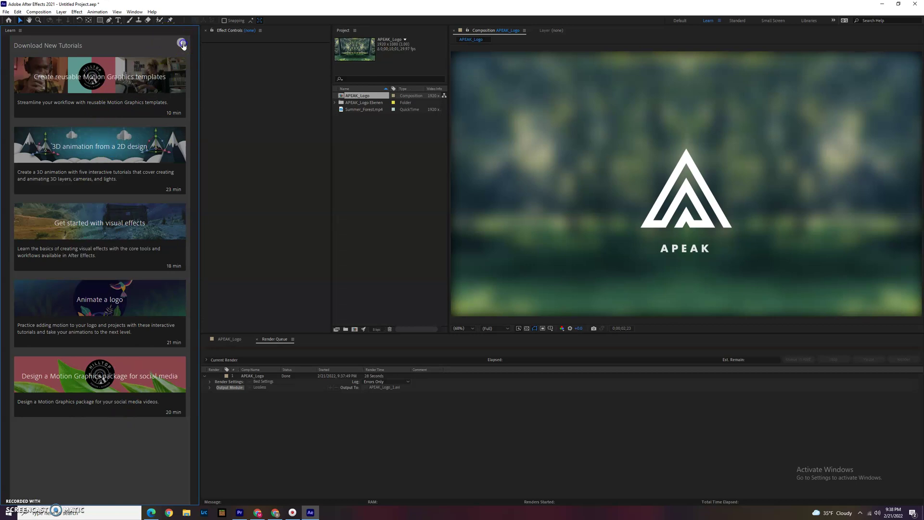
pyautogui.click(182, 44)
pyautogui.moveTo(118, 331)
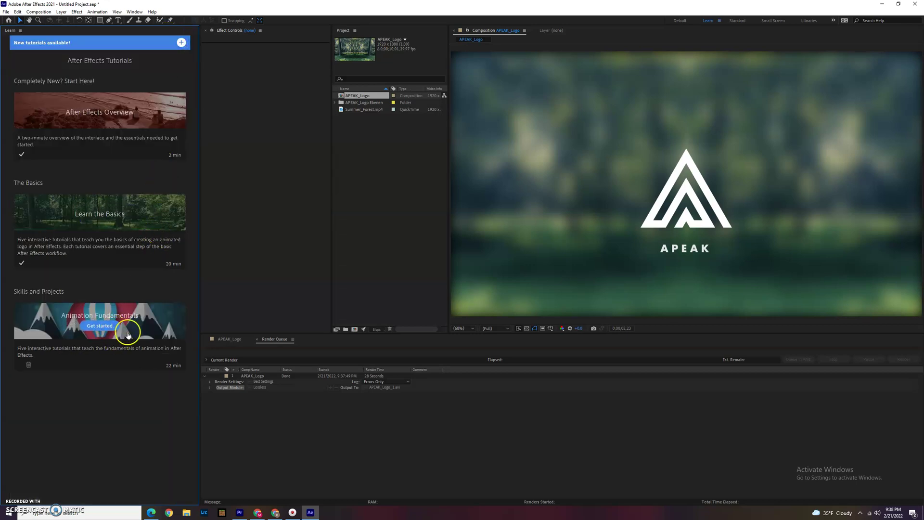